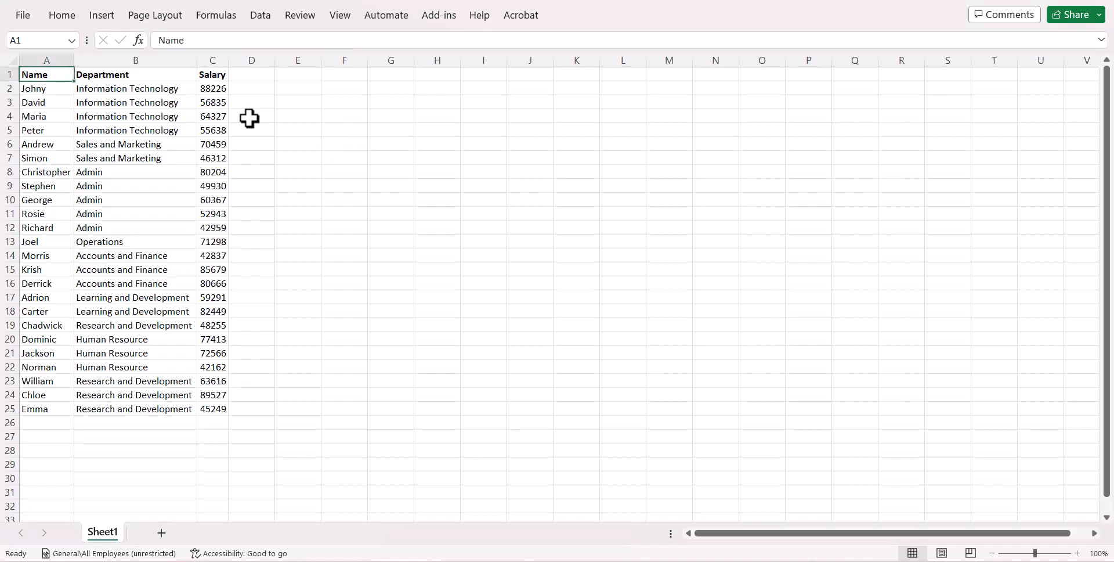
Examine the employee data by selecting the entire range and each of the Name, Department and Salary columns.
key(ctrl+a)
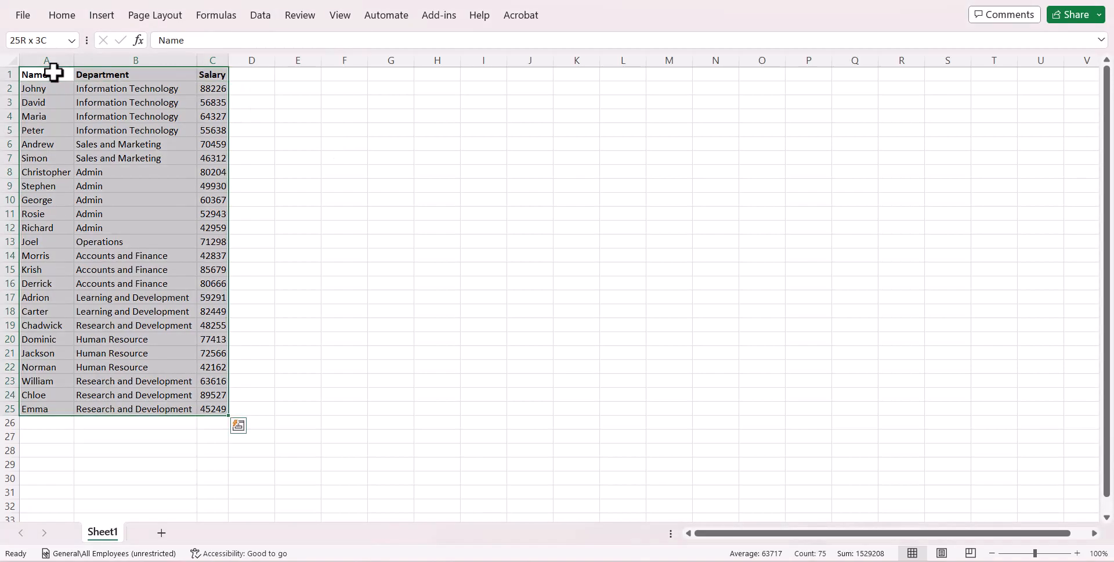
click(53, 72)
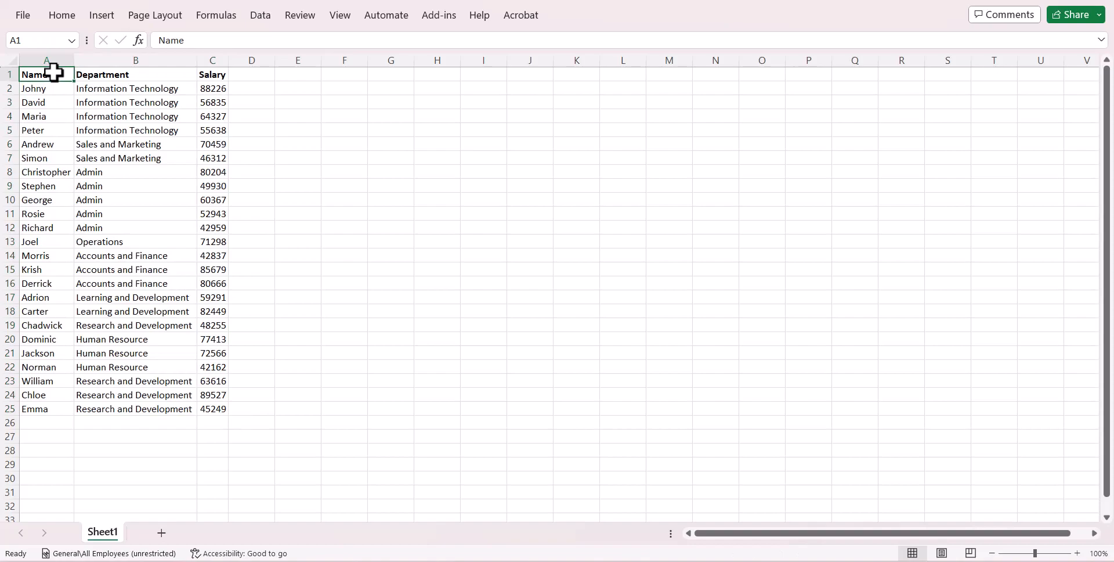
key(ctrl+space)
key(Right)
key(ctrl+space)
key(Right)
key(ctrl+space)
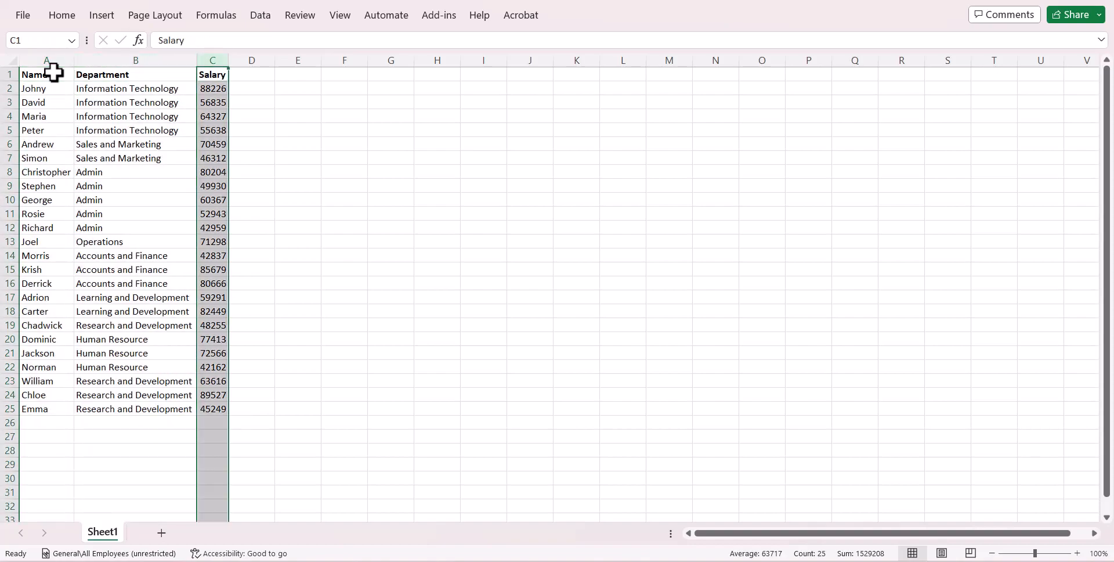
click(53, 71)
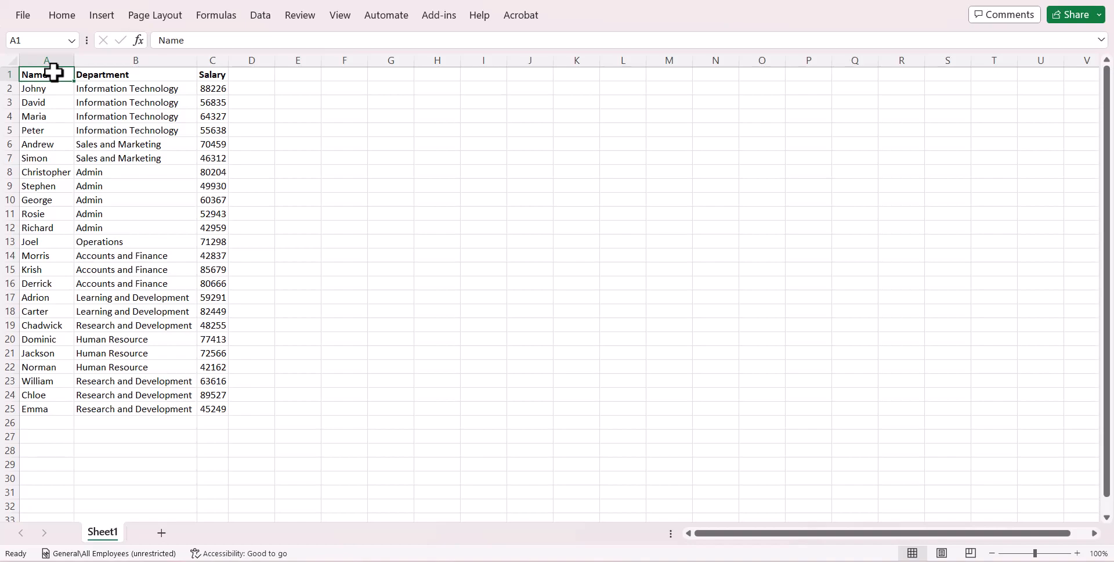
key(ctrl+shift+Right)
key(ctrl+shift+Down)
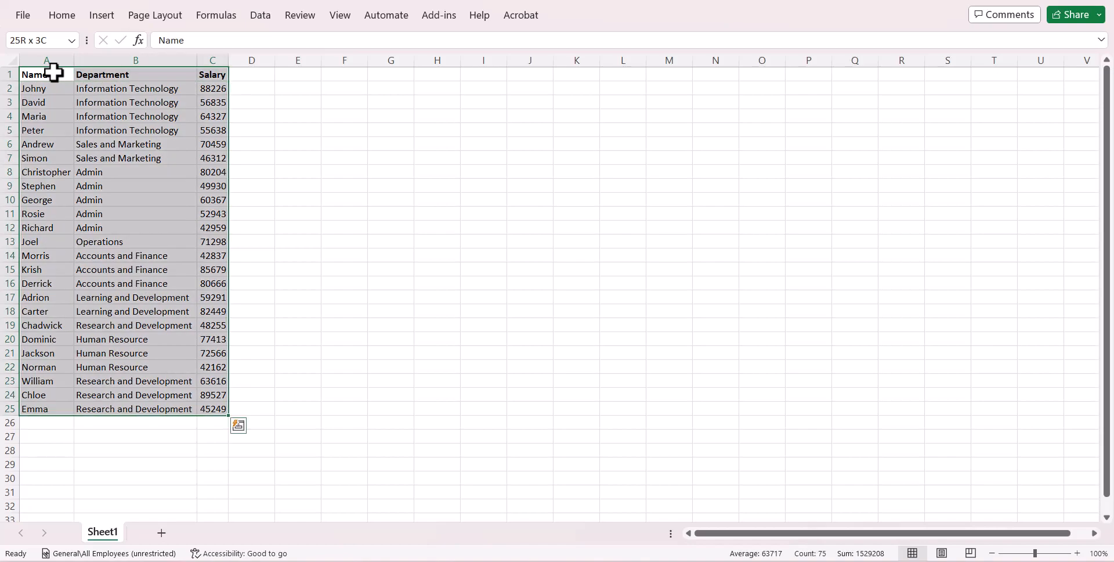
Load the range A1:C25 into Power Query as a table with headers.
click(47, 124)
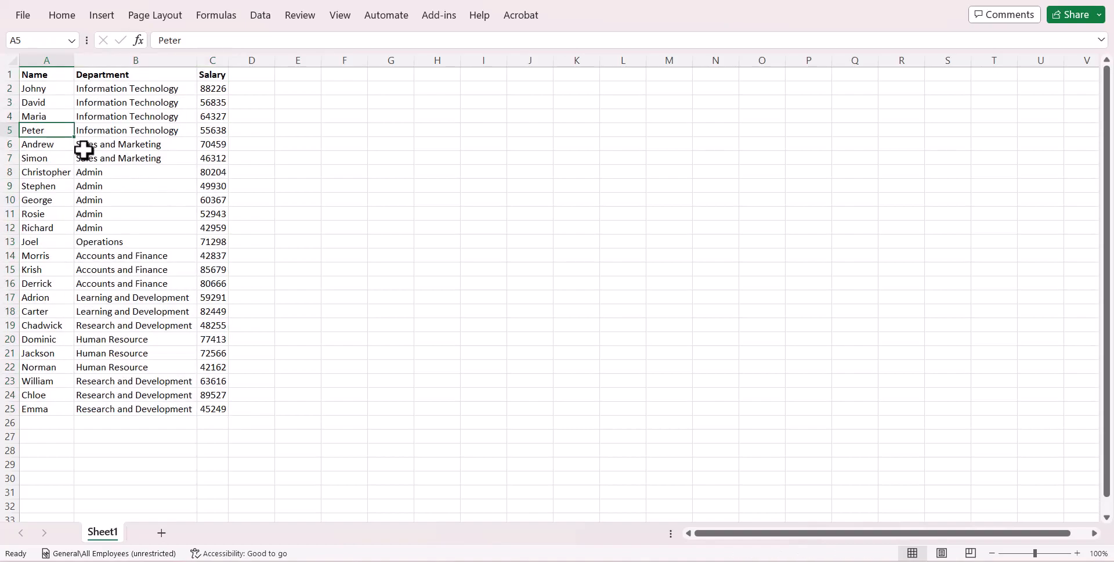
click(260, 15)
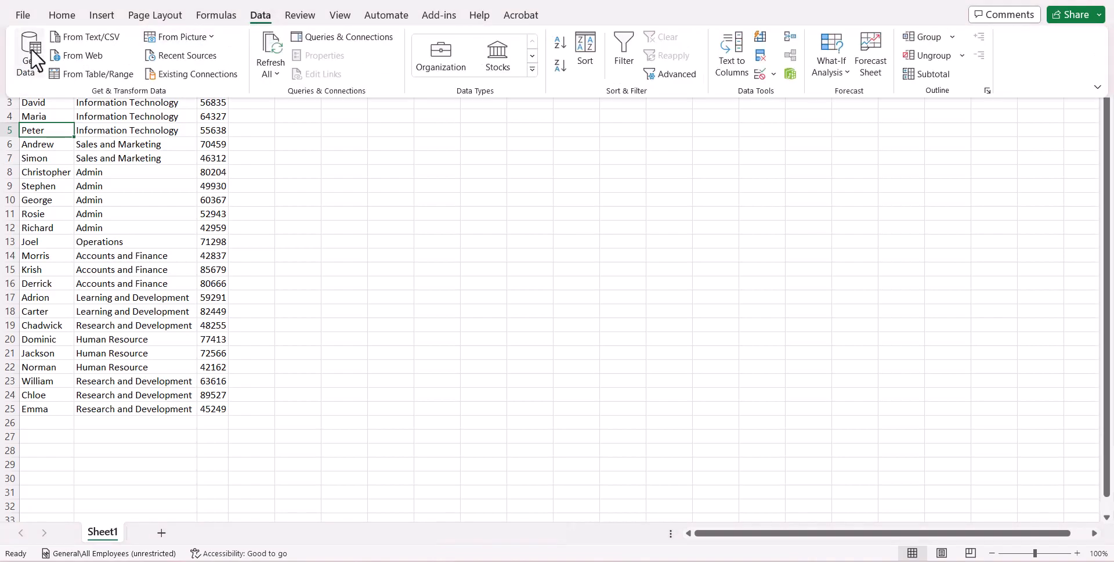
click(82, 74)
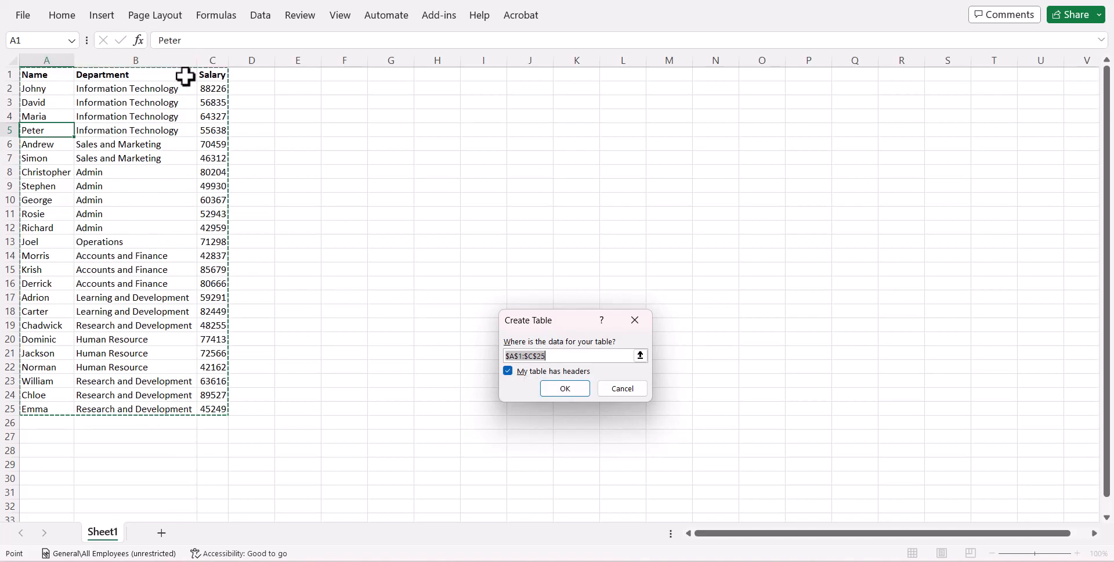
click(566, 387)
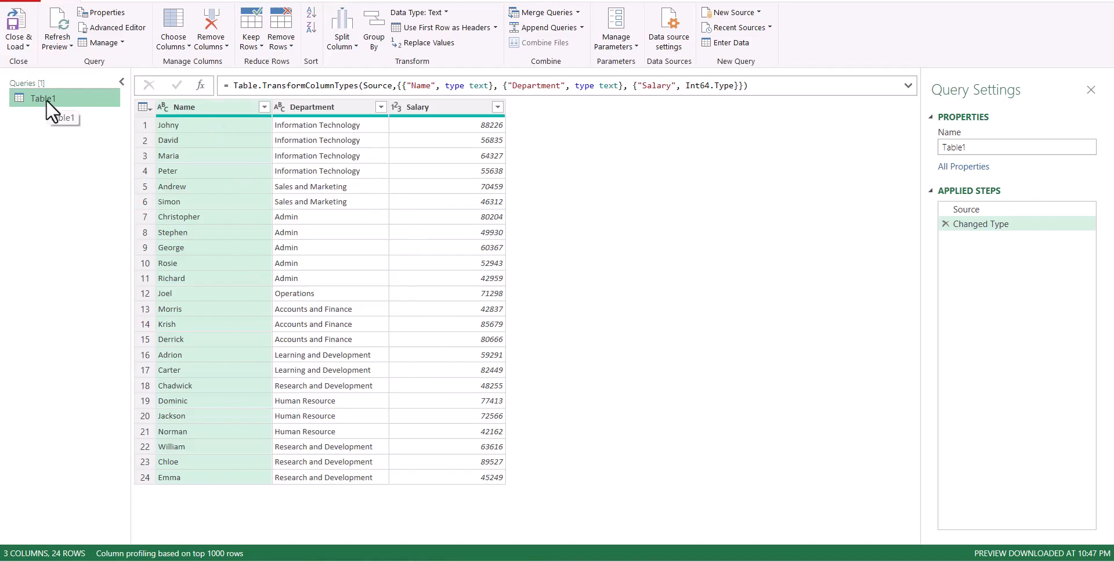
Rename the query as Sample Table.
click(997, 151)
double_click(997, 152)
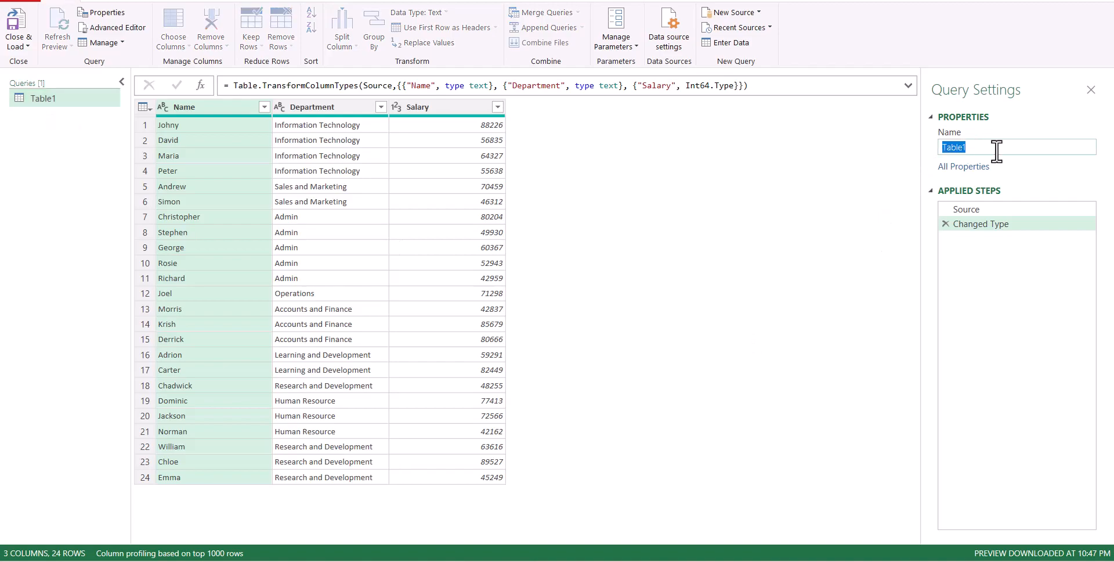
text(Table)
text(Sample)
key(Return)
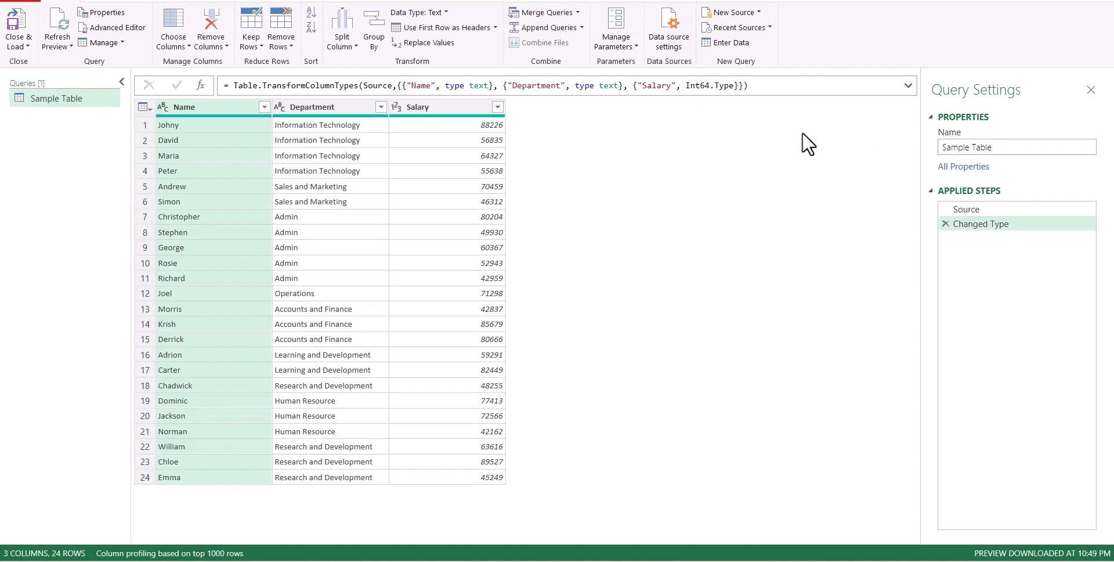
Review the Source and Changed Type steps of the query, expanding the formula to read it in full.
click(966, 211)
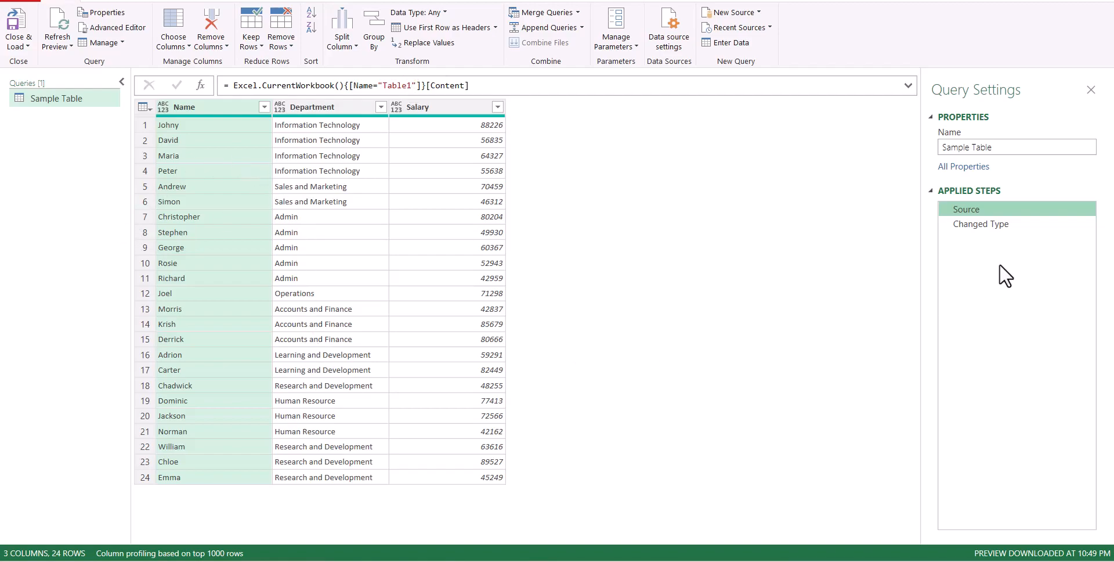
click(965, 226)
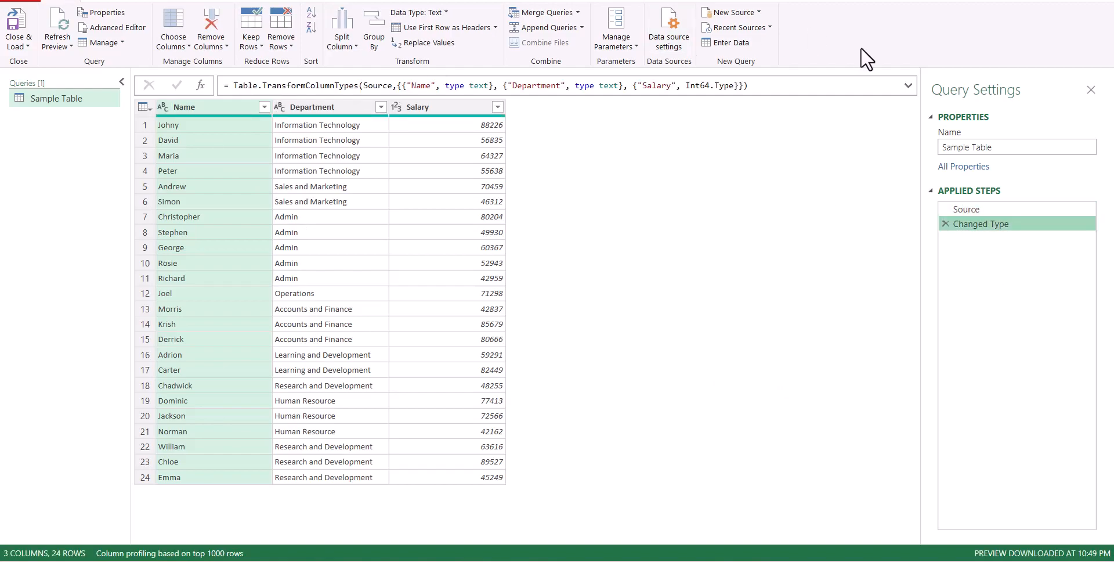
click(908, 86)
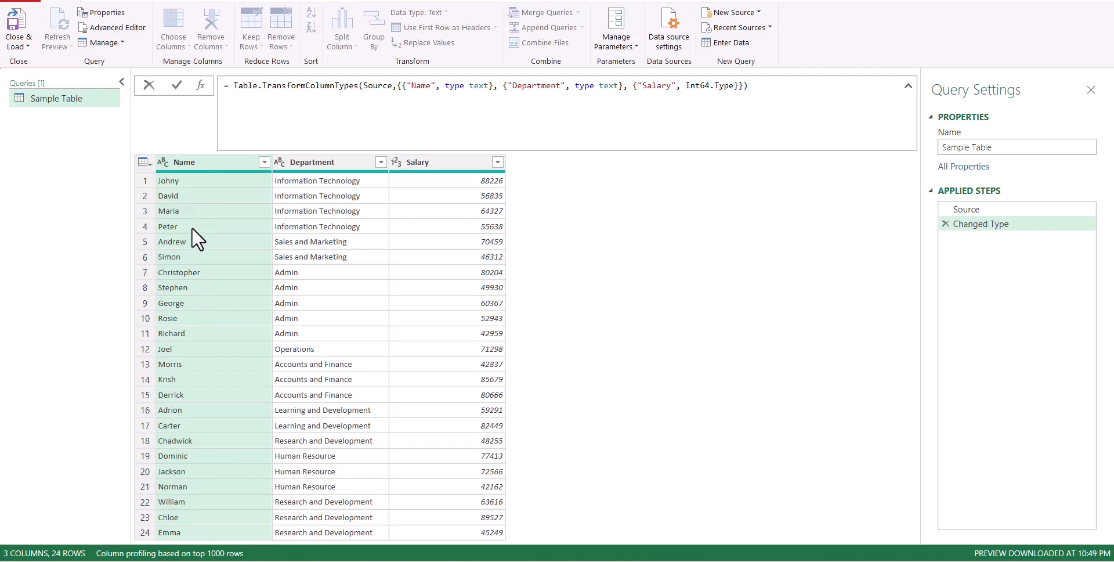
click(340, 161)
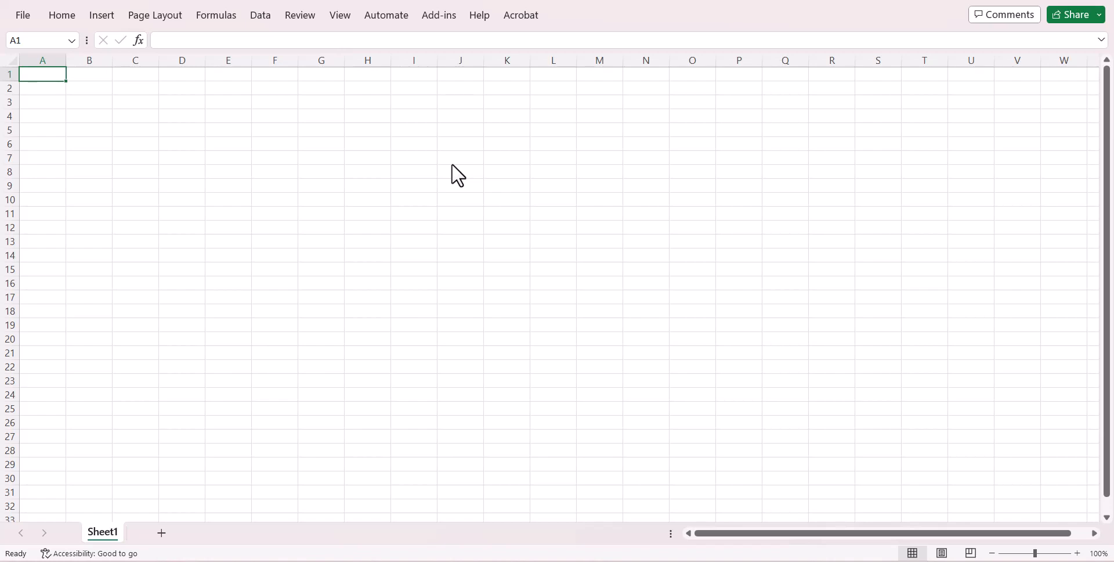
Switch to the blank workbook and start importing data from the Excel workbook Sample Table.xlsx.
key(alt+Tab)
click(265, 17)
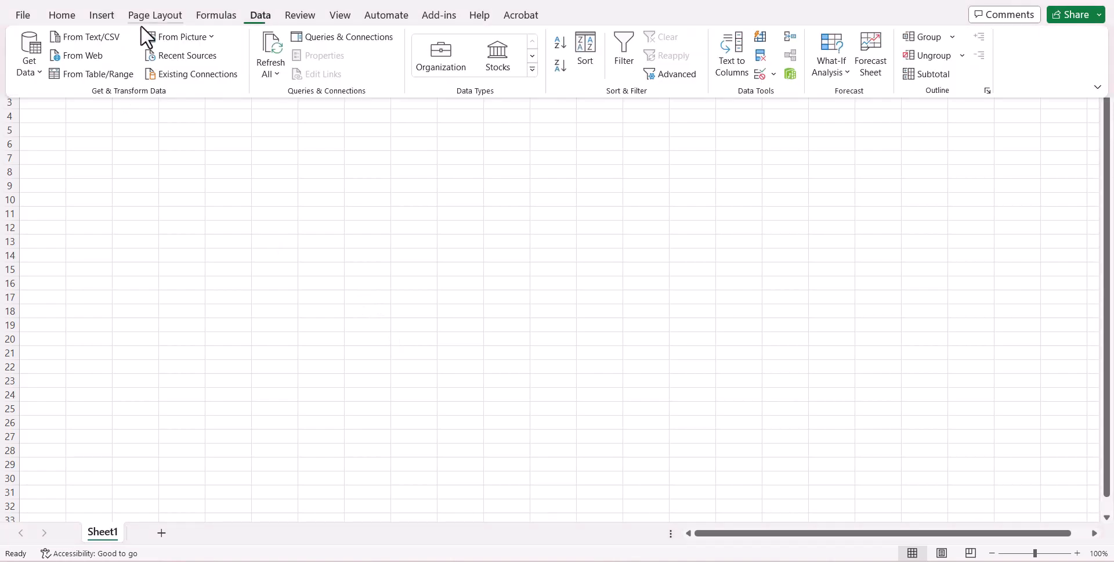
click(24, 61)
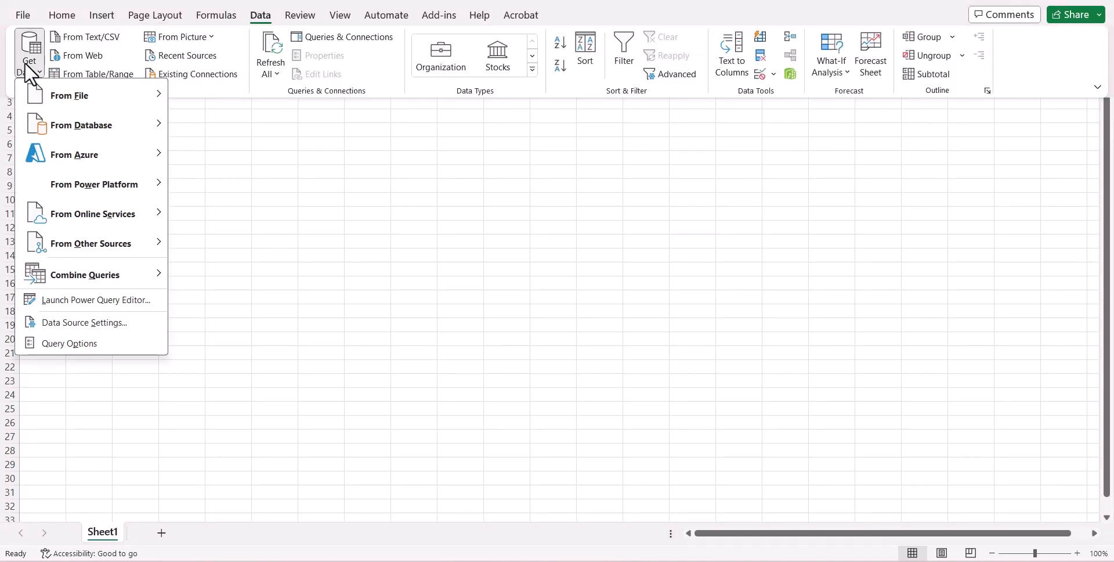
mouse_move(91, 100)
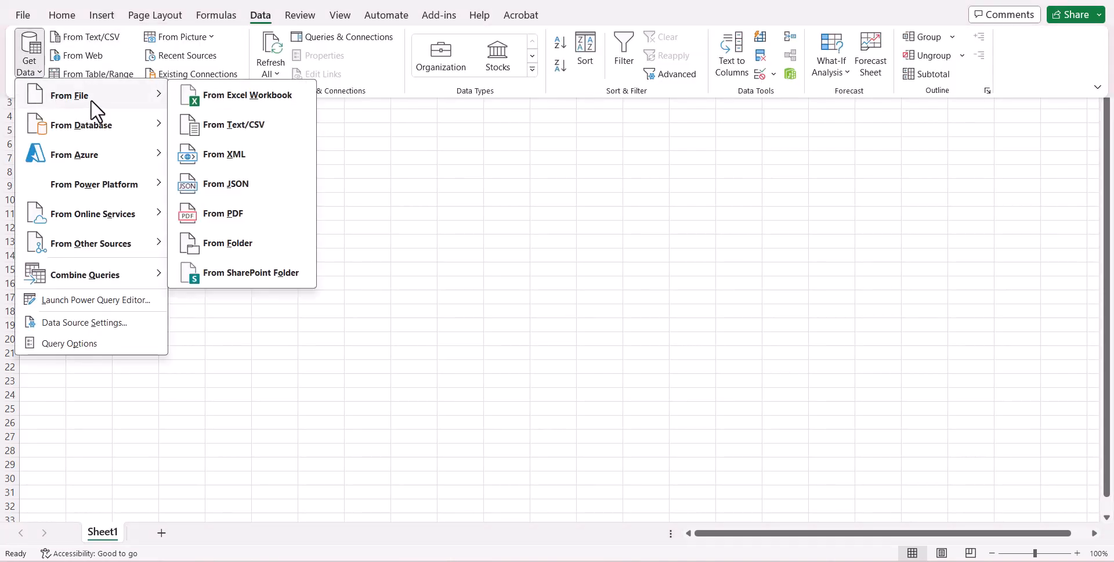
click(246, 95)
drag(244, 1, 488, 104)
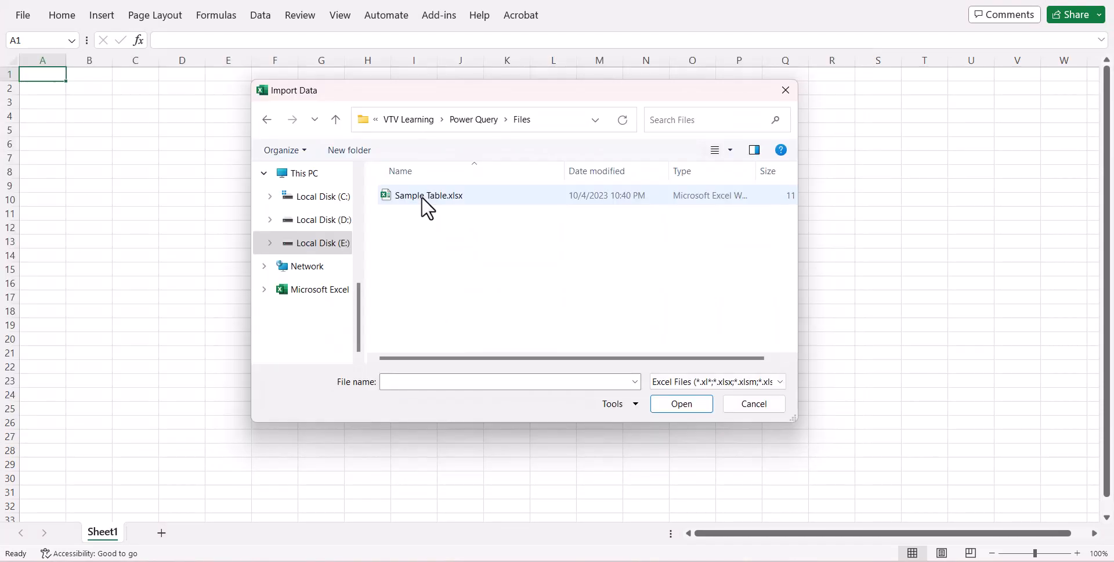
double_click(451, 195)
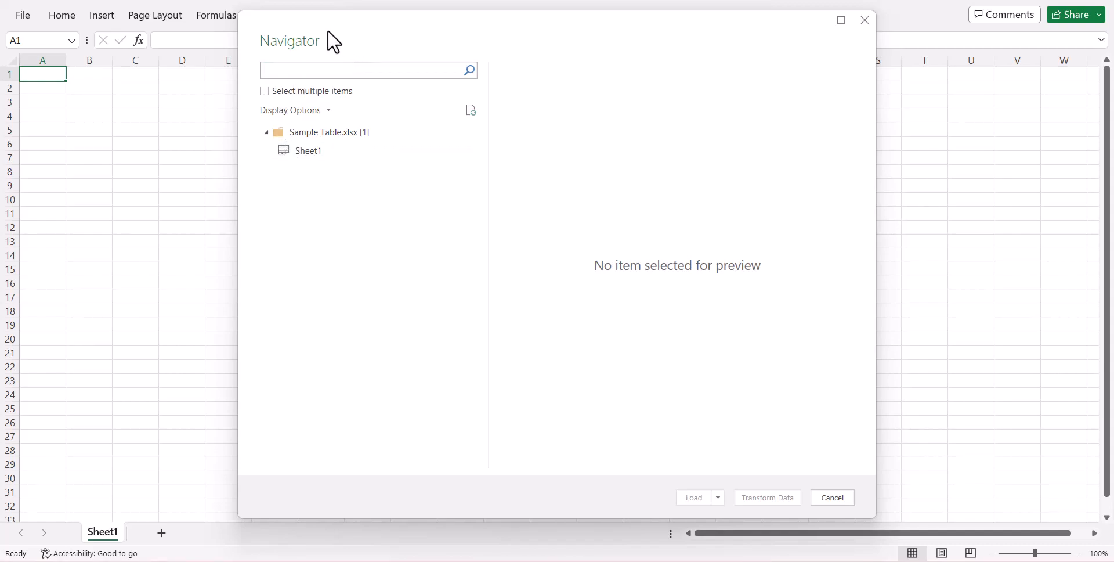
Preview Sheet1 and try including it with multiple-item selection enabled.
click(323, 156)
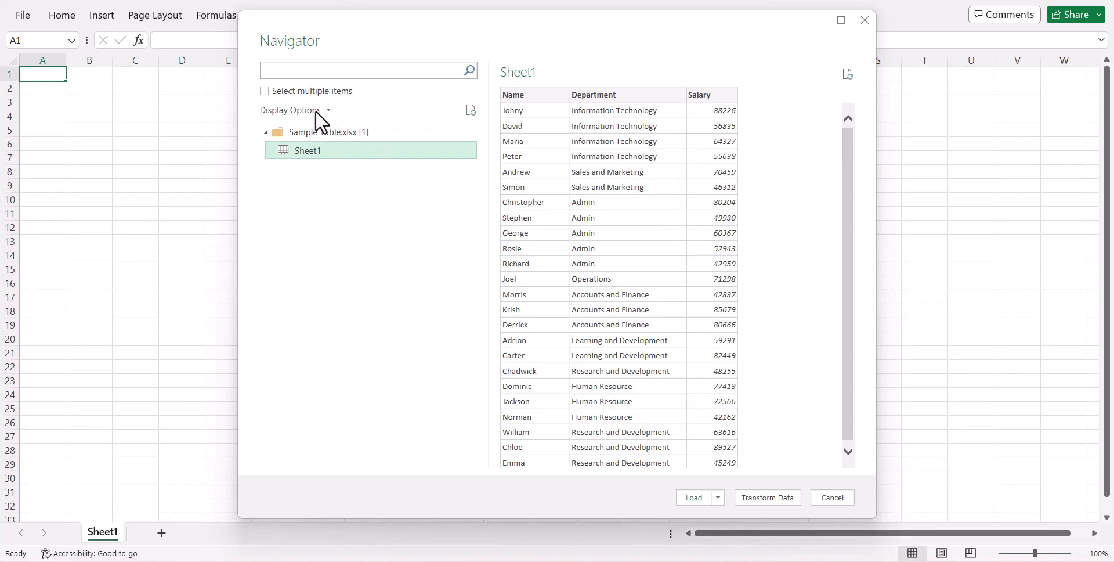
click(266, 92)
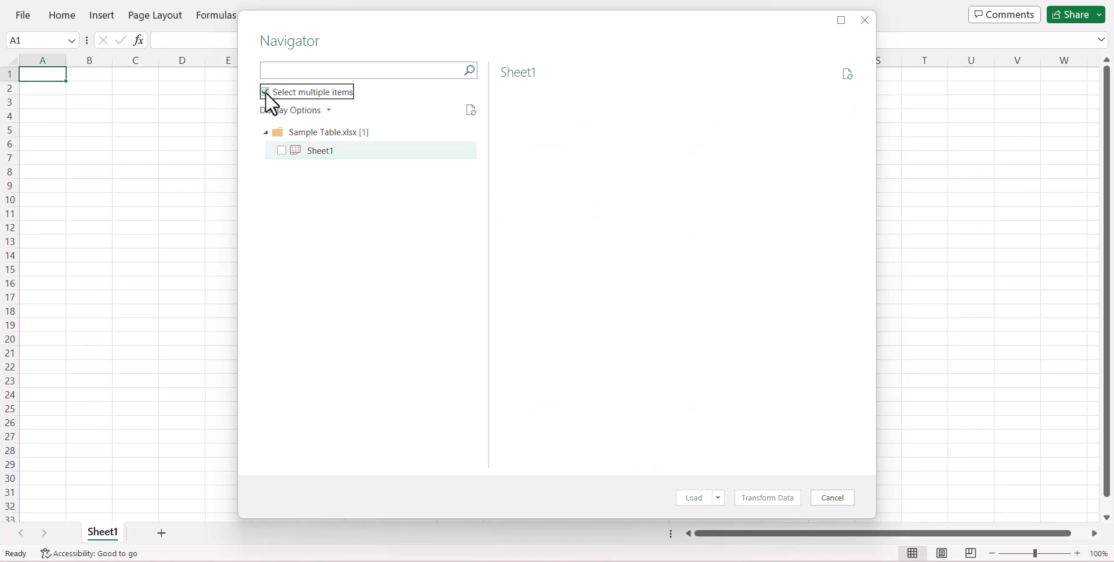
click(277, 154)
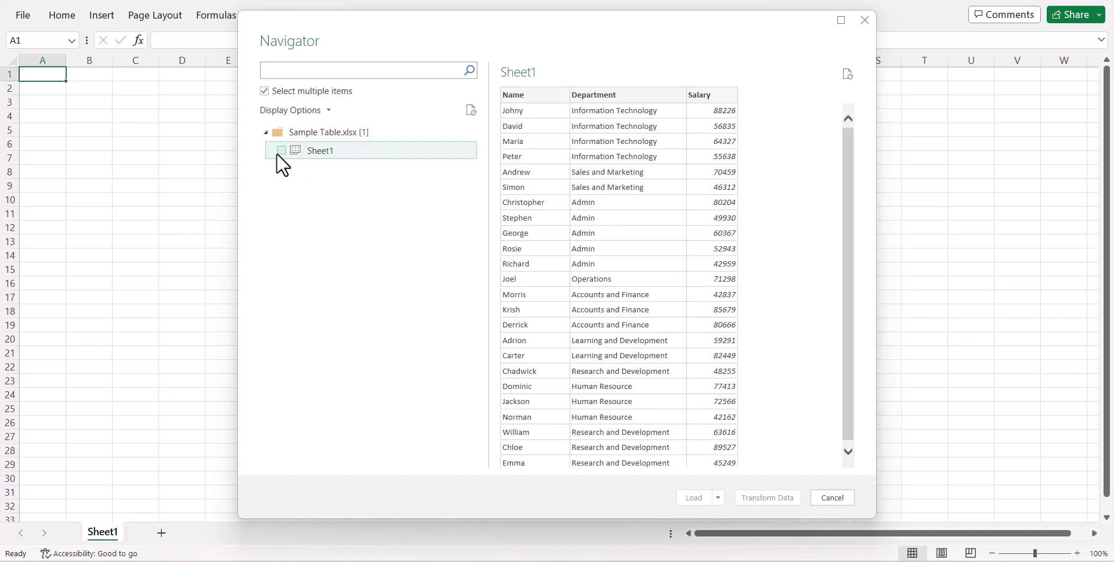
click(280, 150)
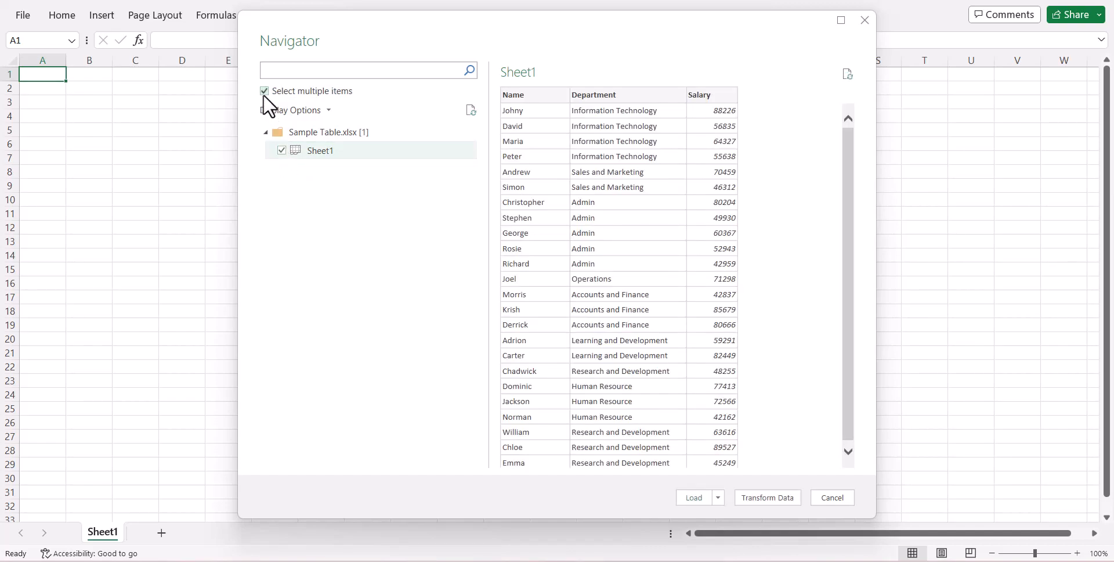
click(266, 92)
Select Sheet1 of the source workbook and open it in the Power Query Editor for transformation.
click(325, 153)
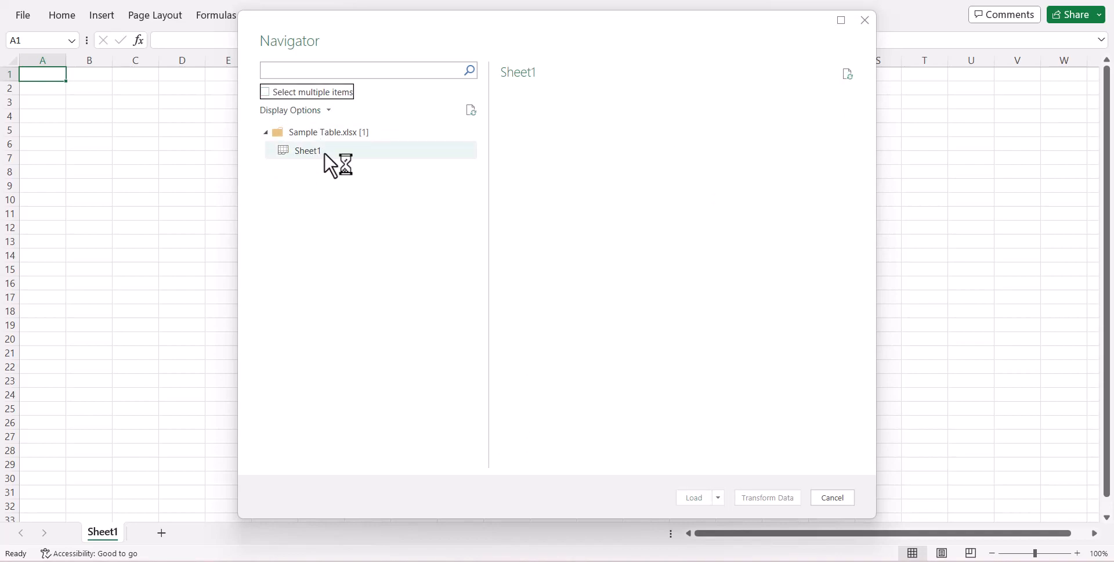
click(719, 498)
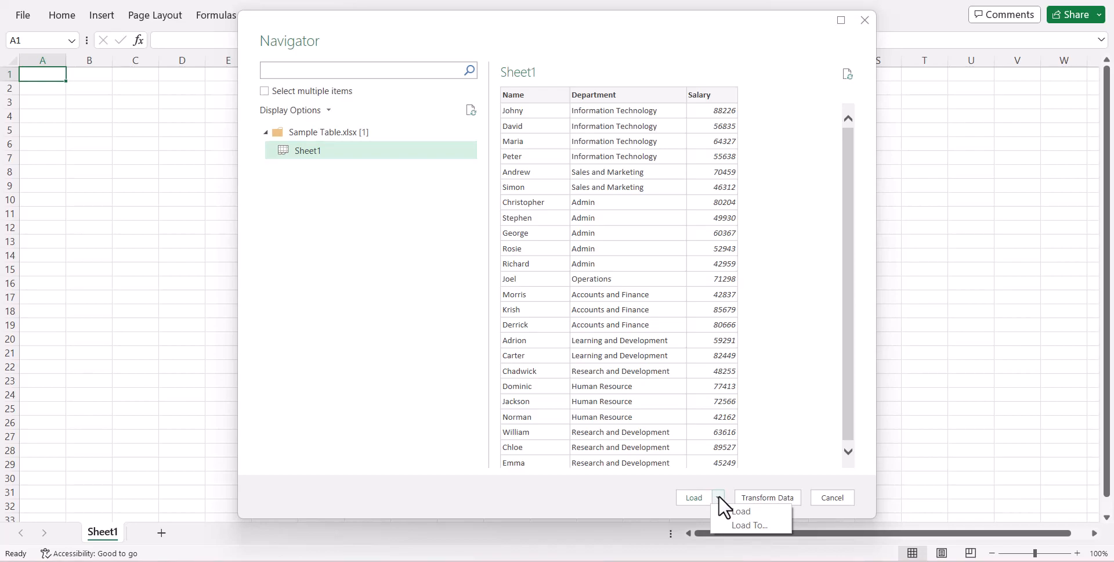
click(775, 478)
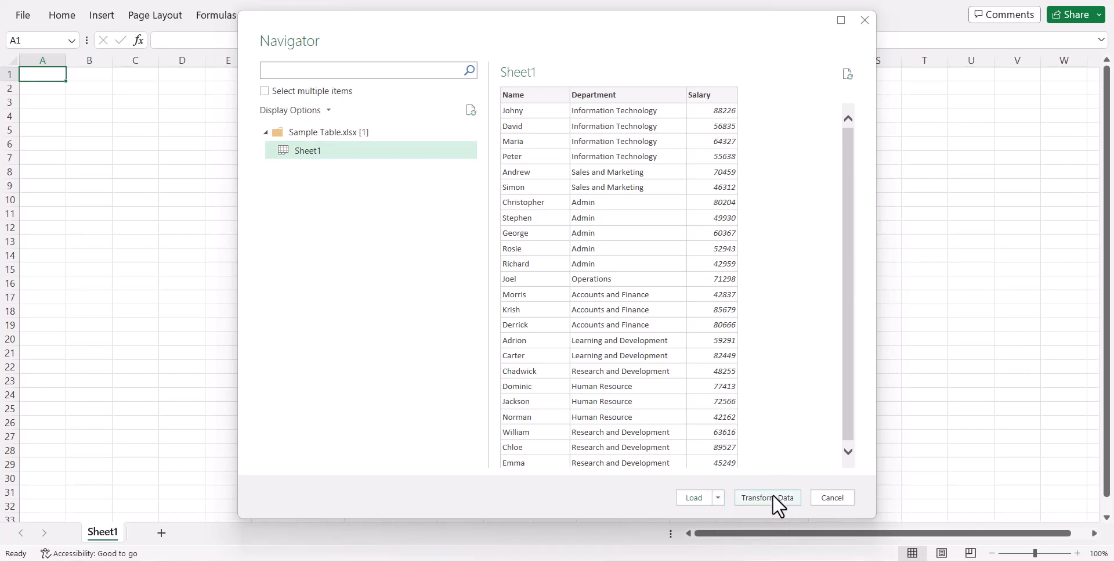
click(776, 498)
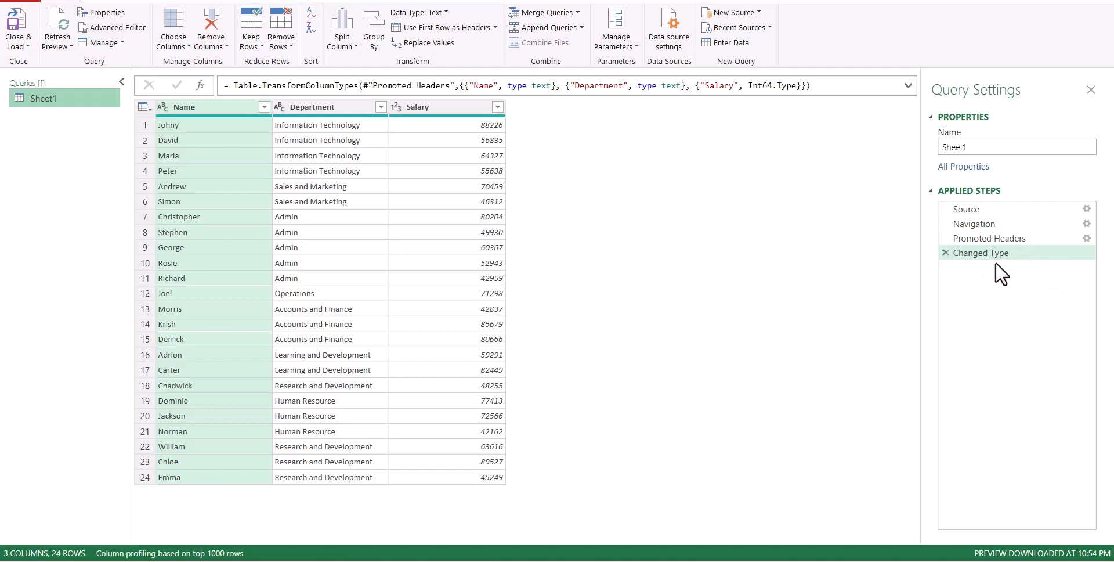
Compare the Source, Navigation and Promoted Headers steps of the Sheet1 query and their formulas.
click(987, 210)
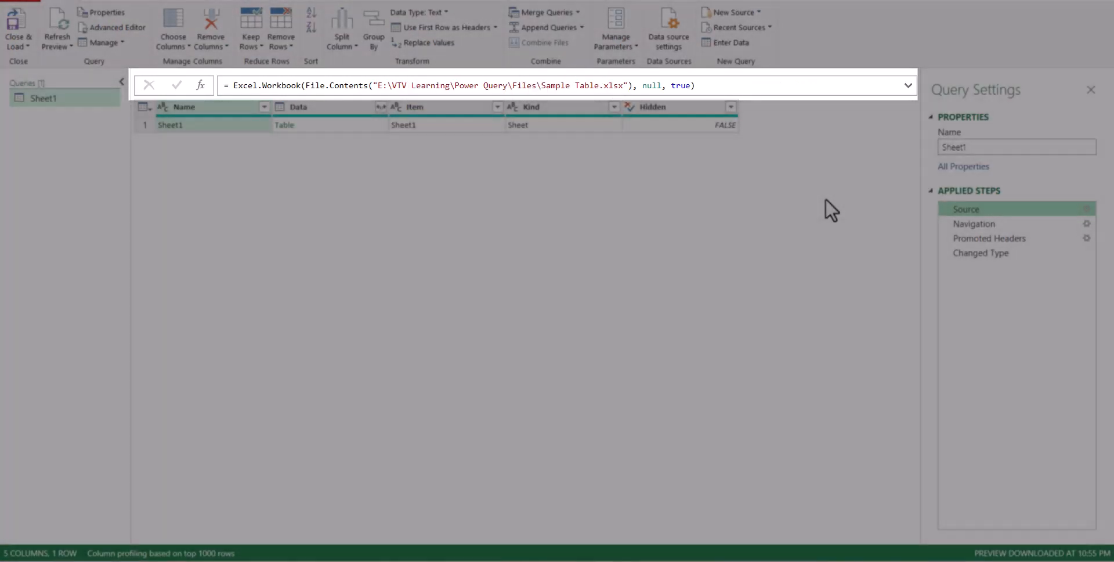
drag(968, 210, 979, 222)
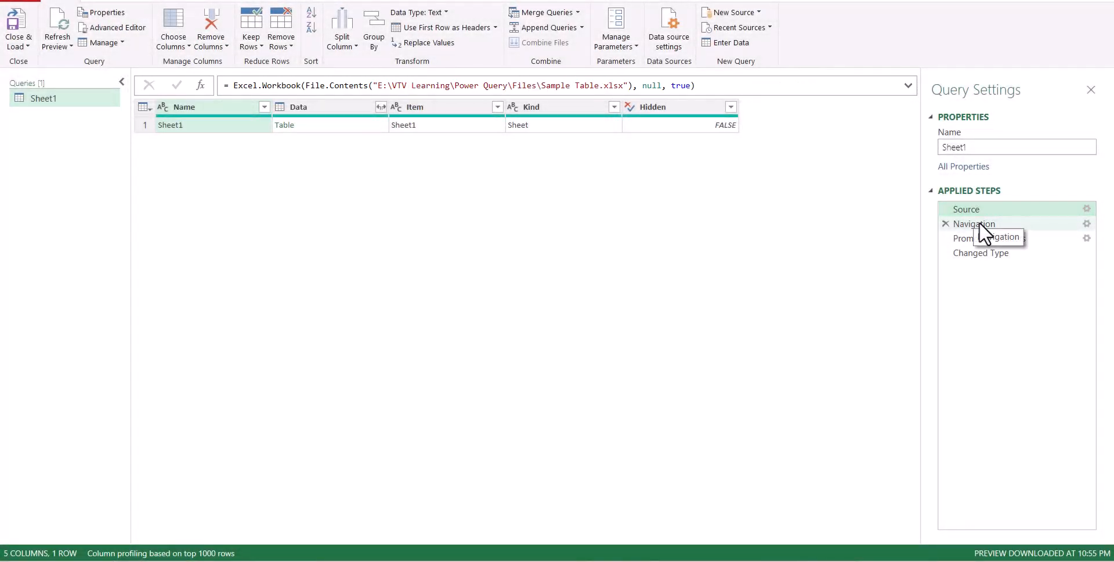
click(979, 222)
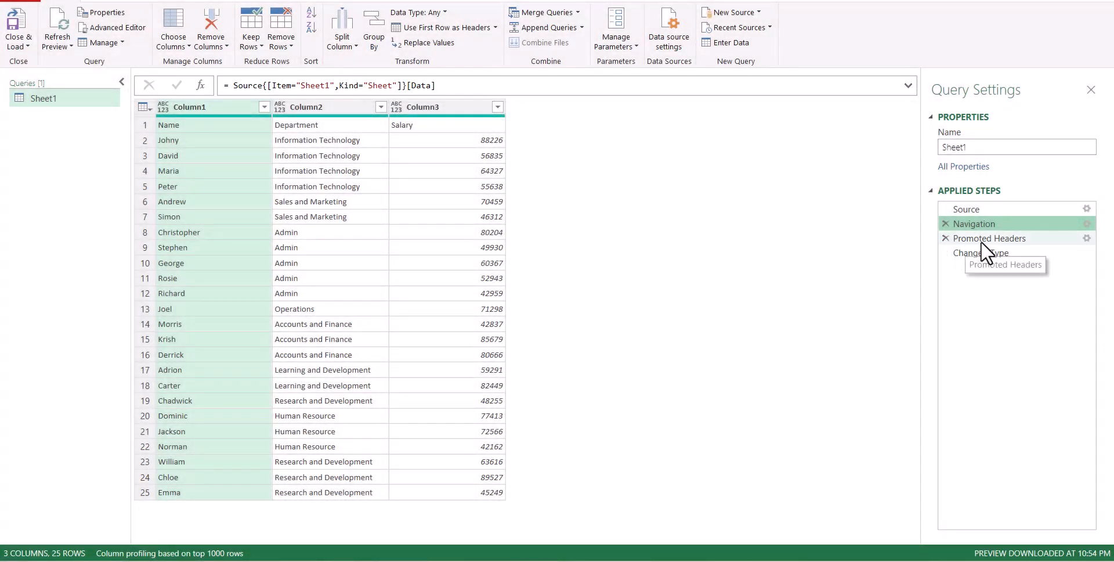
click(983, 242)
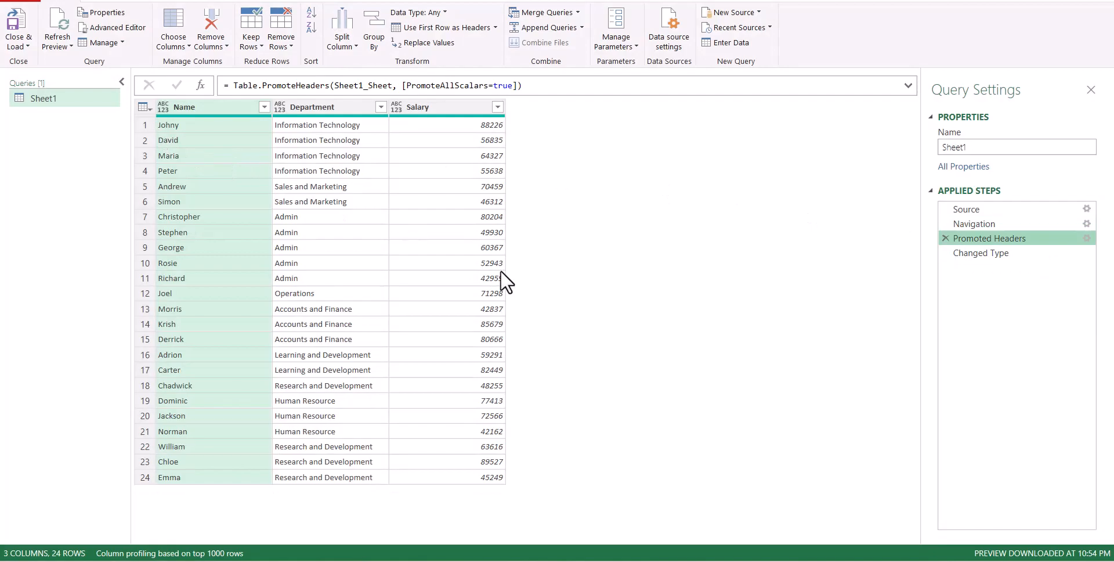
click(973, 225)
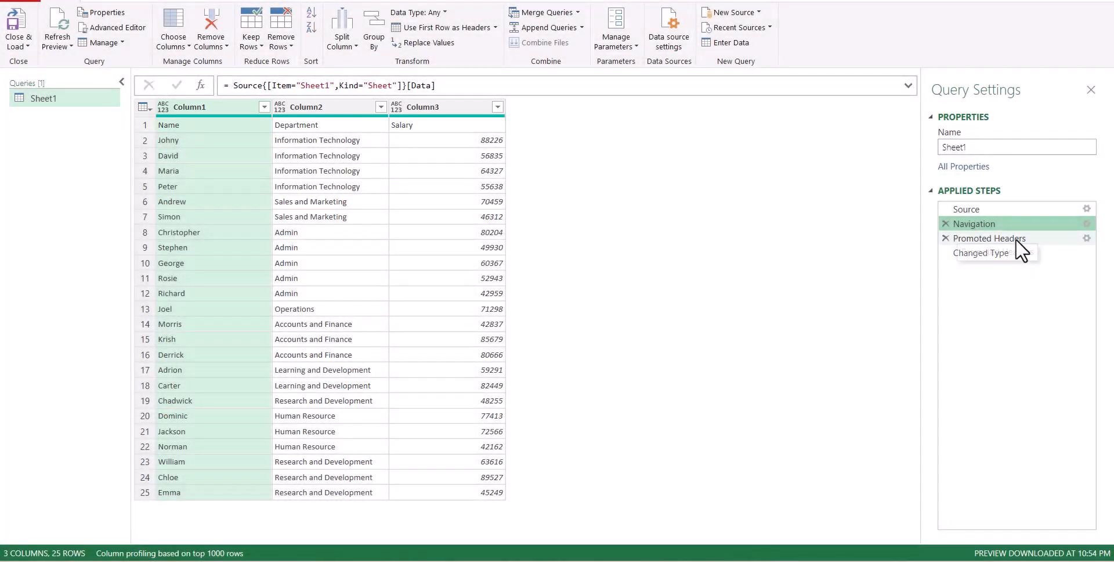
click(1015, 239)
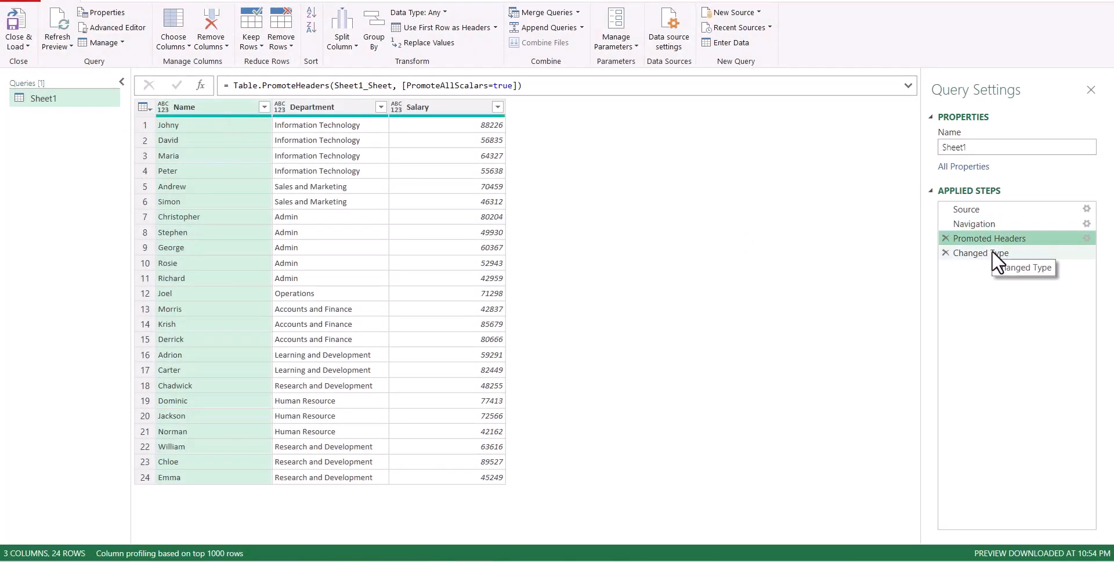
Open the list of available data types for the Name column.
click(162, 108)
click(161, 107)
click(161, 107)
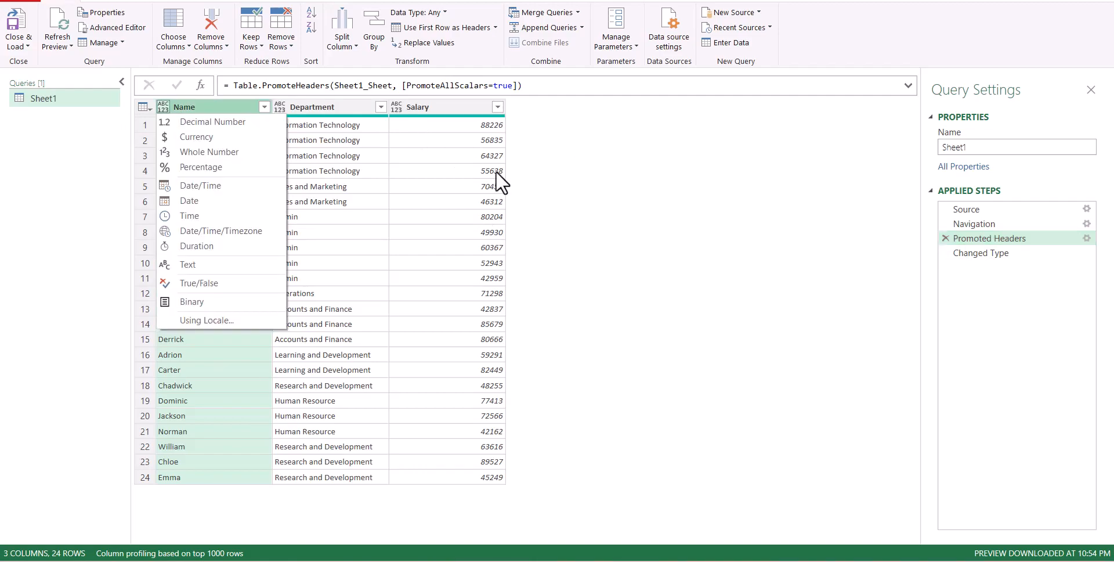
Review the Changed Type step of the Sheet1 query and check the data type options of the Salary column.
click(985, 256)
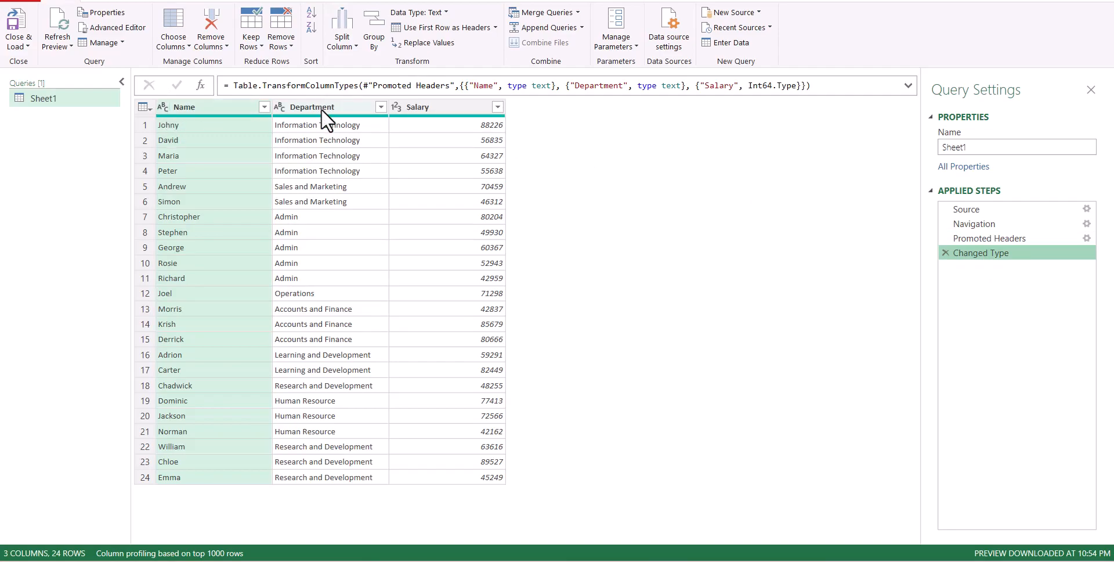
click(434, 108)
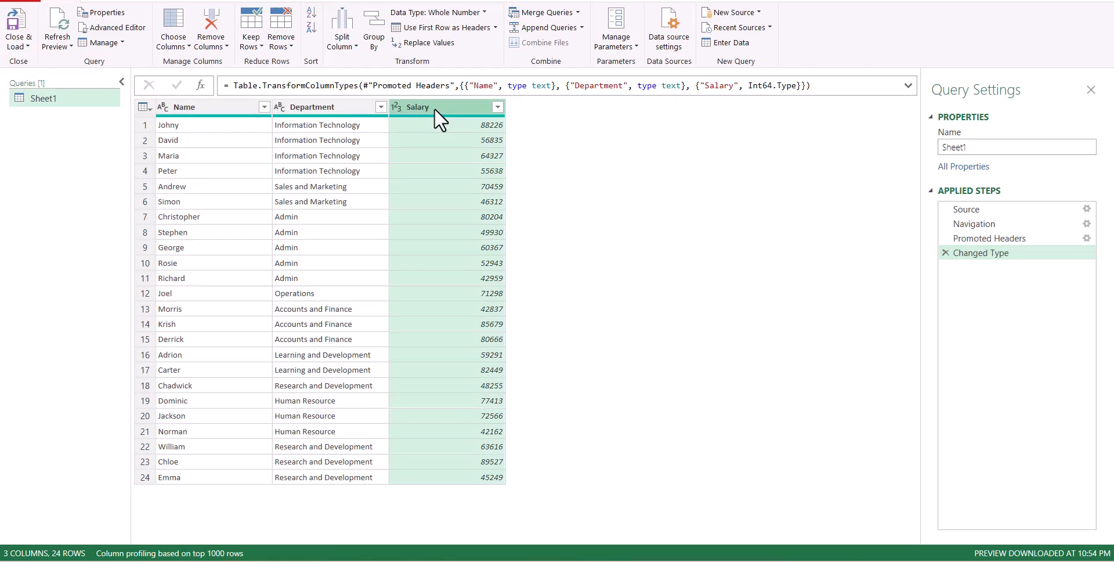
click(396, 107)
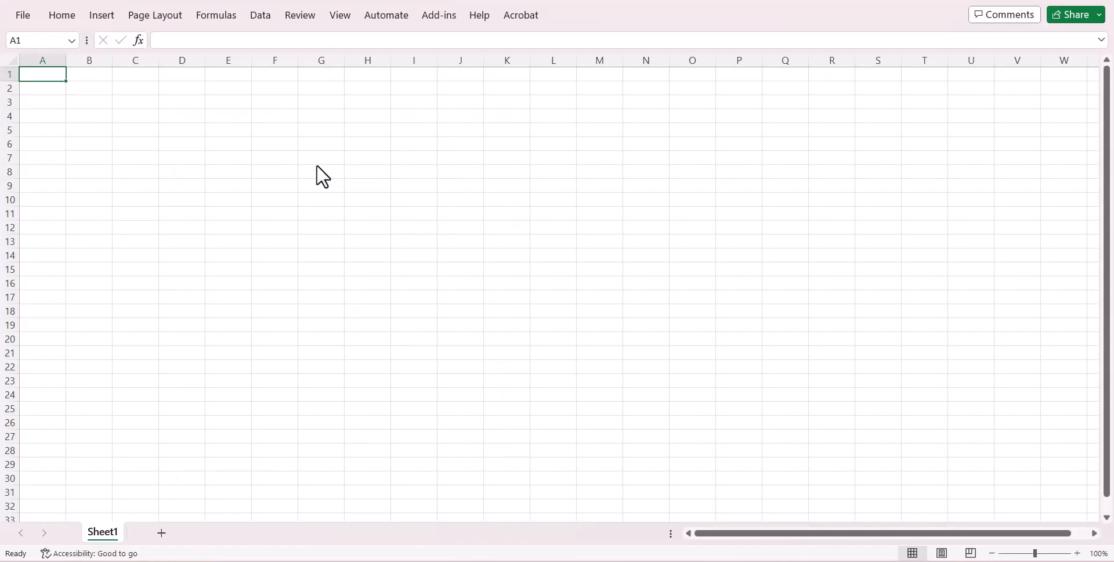
Start a data import from the PDF file Sample data.pdf into the blank workbook.
click(261, 15)
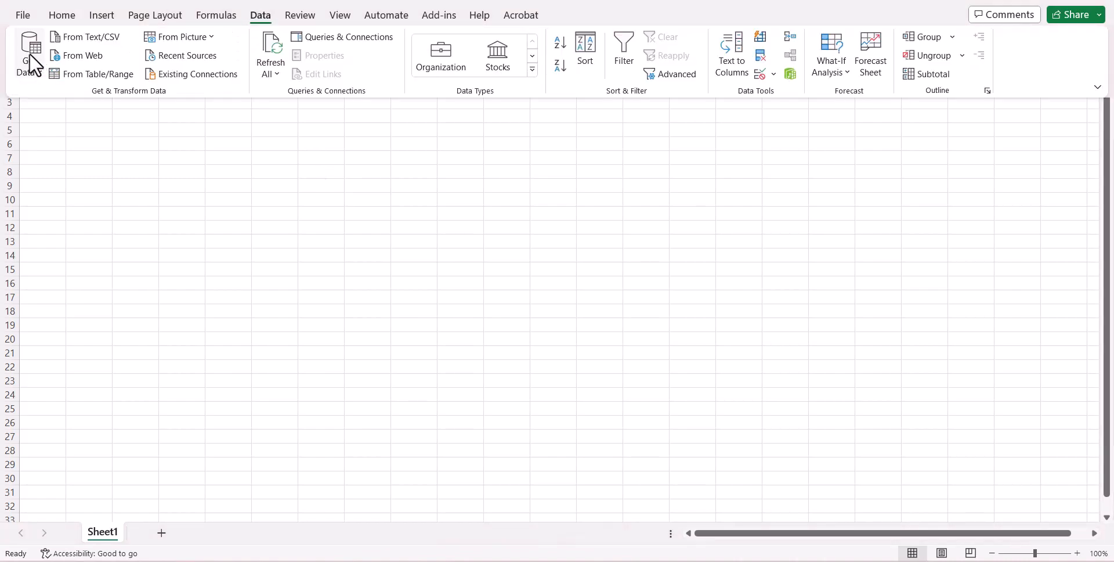
click(29, 53)
mouse_move(82, 92)
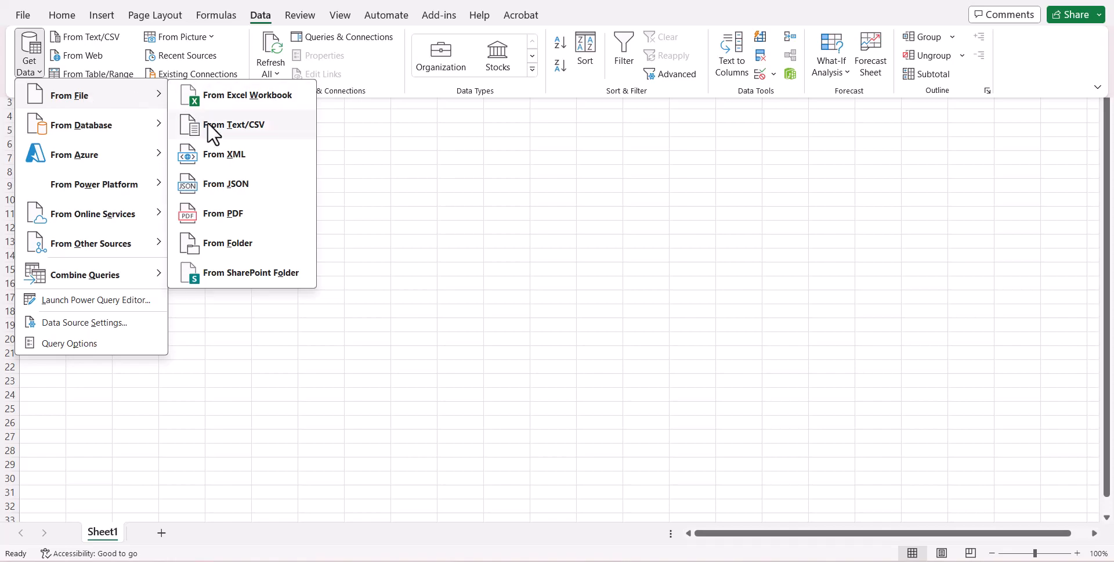
click(223, 208)
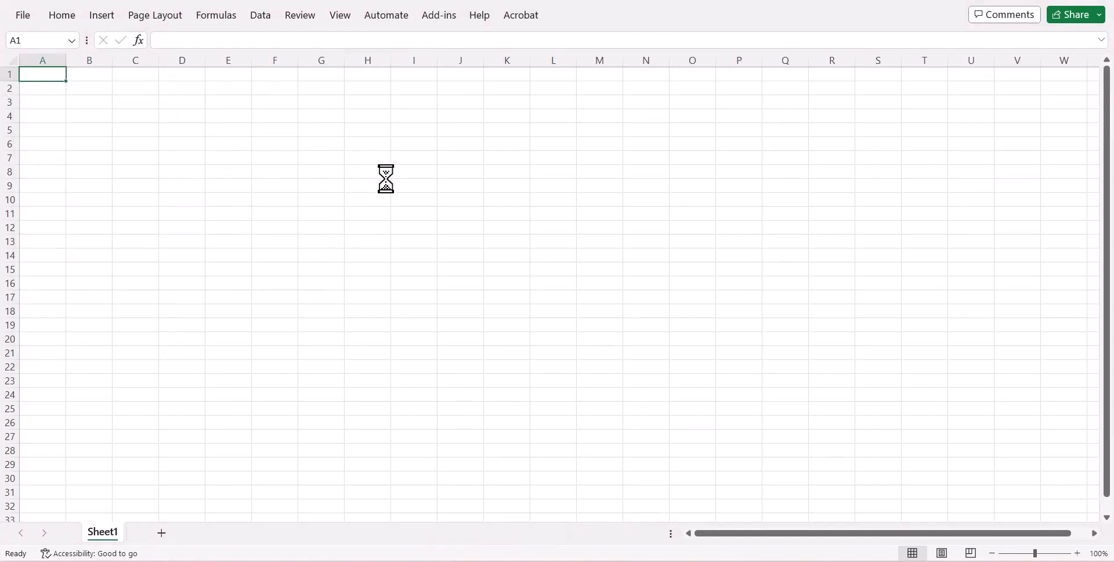
double_click(447, 196)
Compare the Page001 and Table001 (Page 1) previews, and open Page001 in the Power Query Editor for transformation.
click(330, 174)
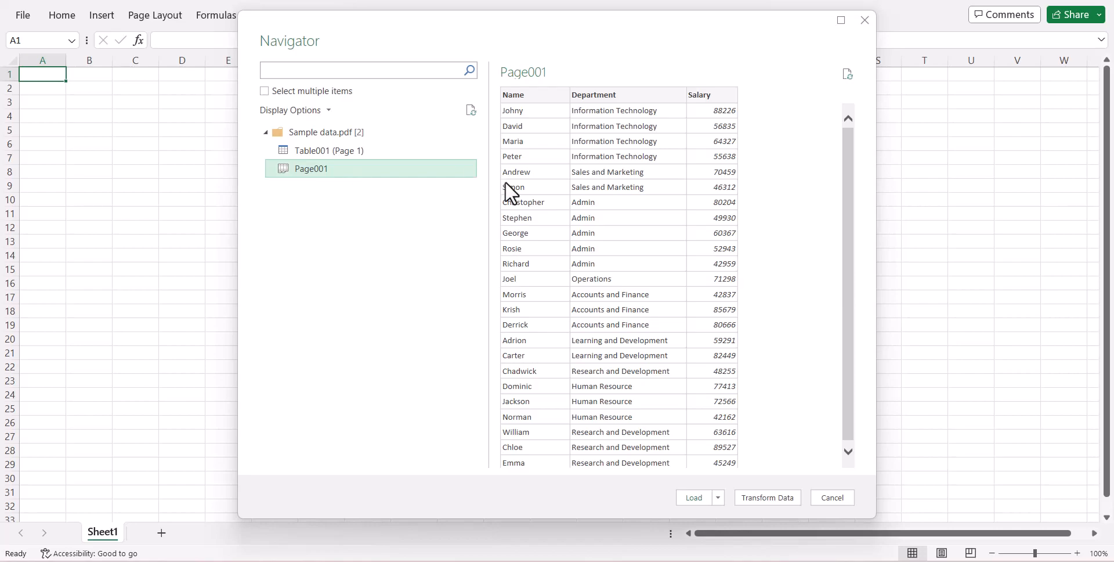
scroll(557, 193, down, 1)
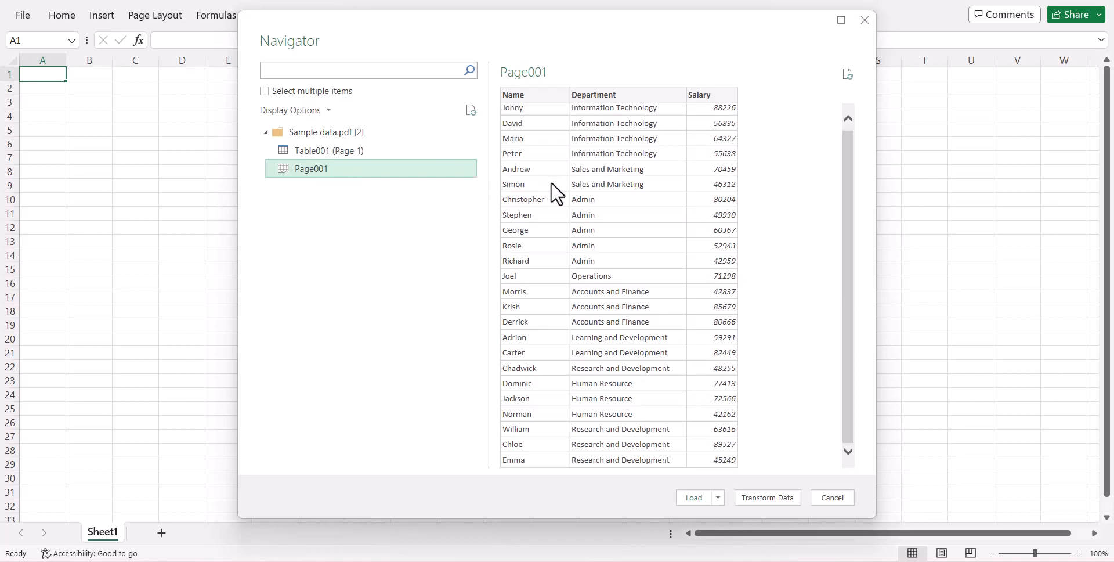
click(318, 150)
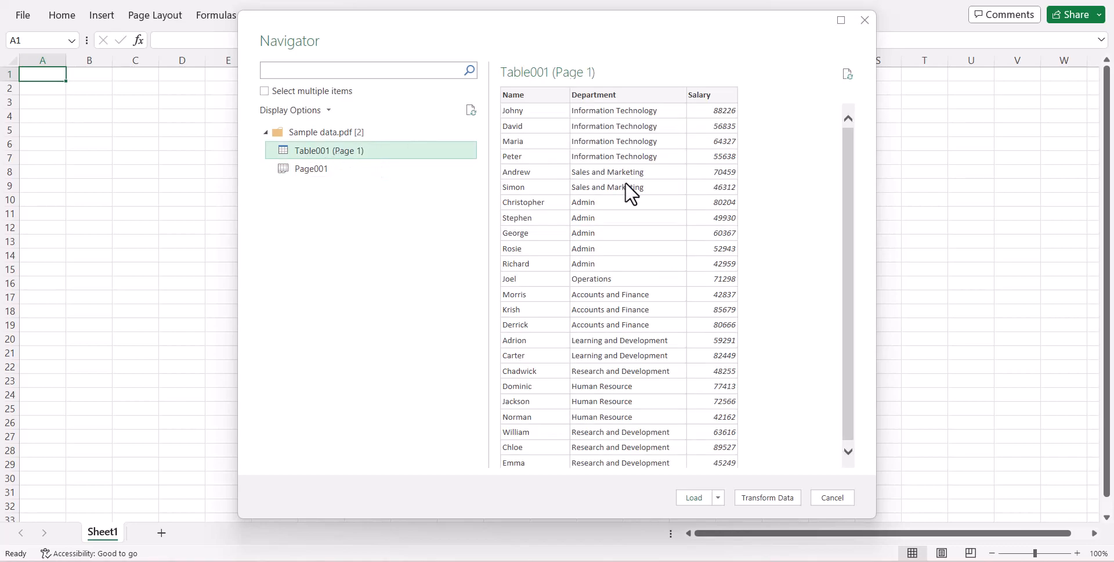
click(317, 169)
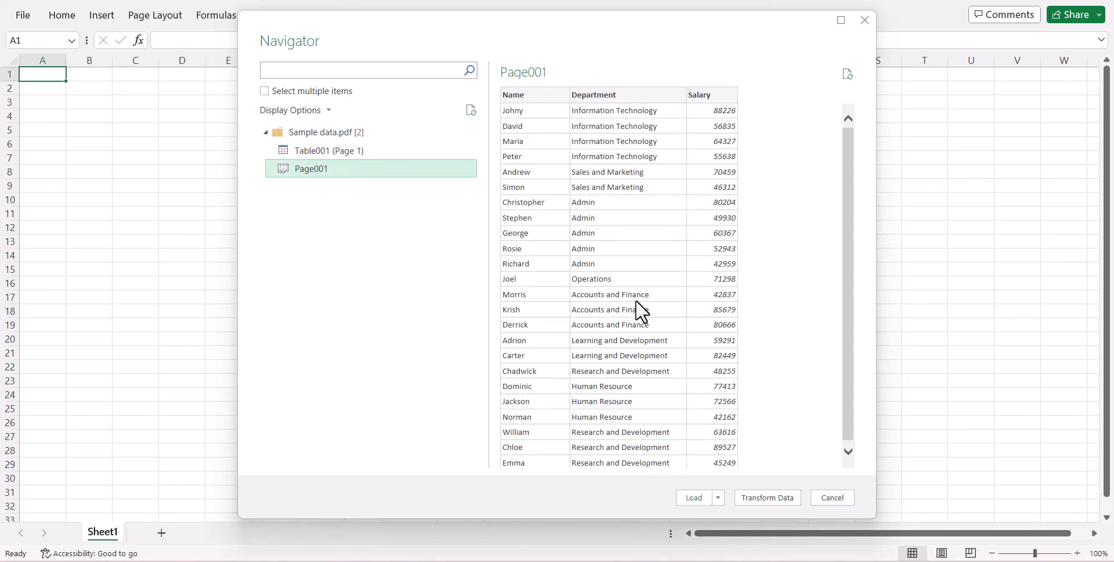
click(771, 497)
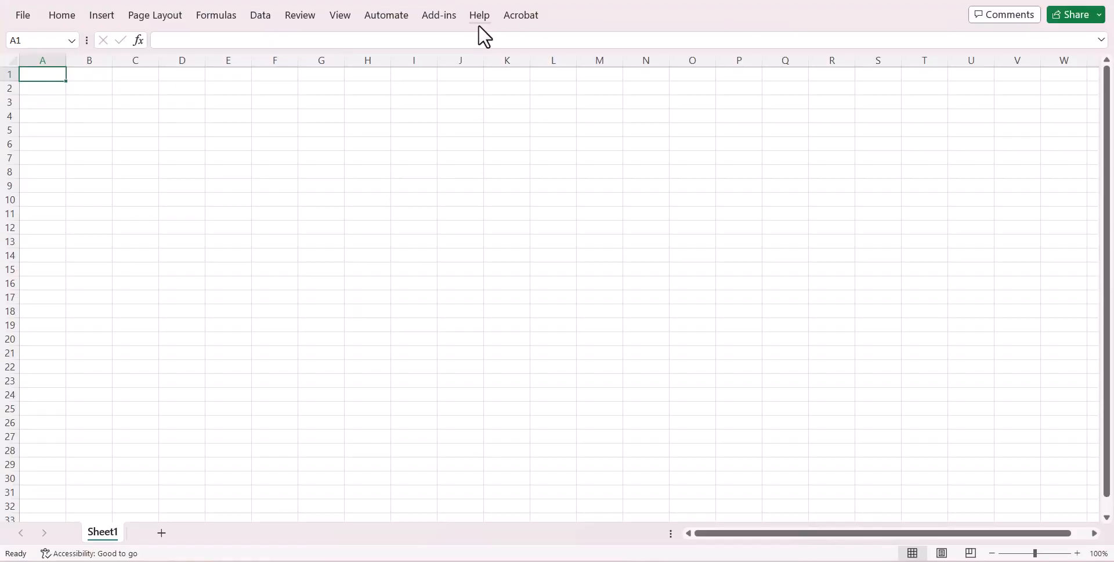
Start a Text/CSV data import from the file Sample Report.txt into the blank workbook.
click(273, 16)
click(25, 65)
mouse_move(81, 104)
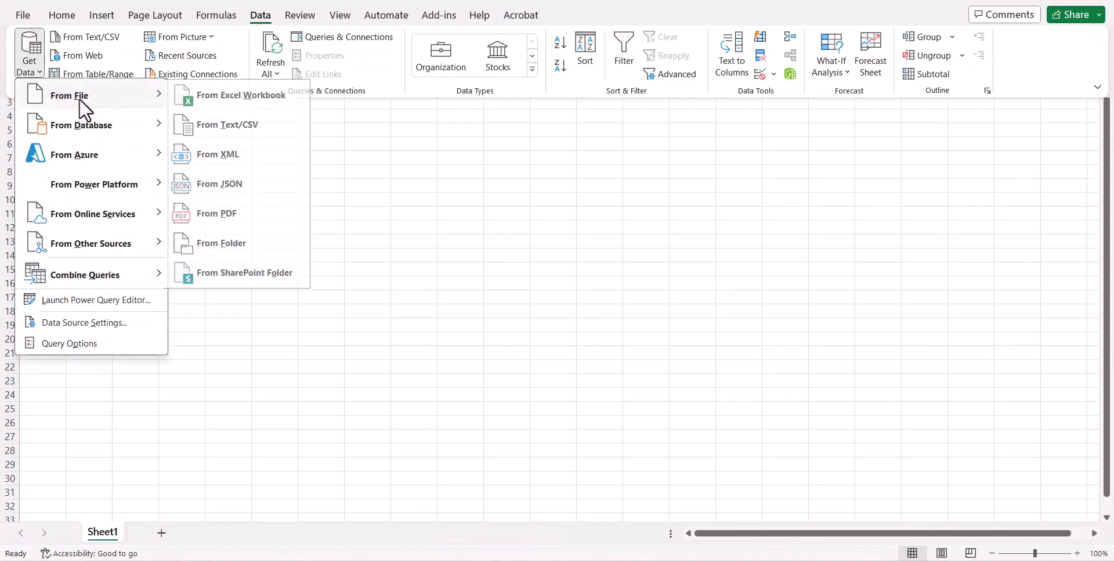
click(238, 132)
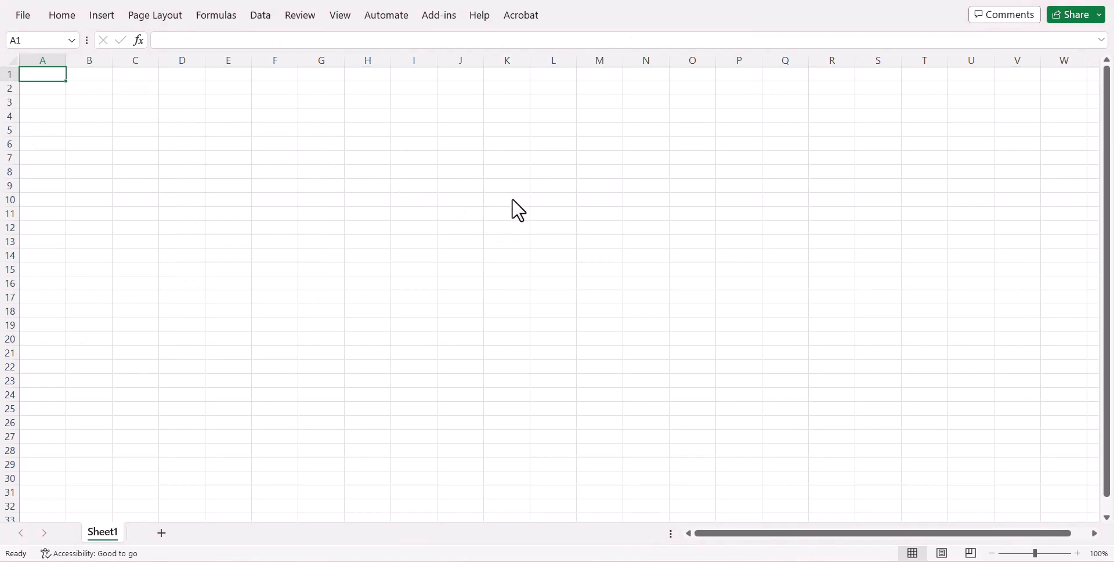
double_click(432, 196)
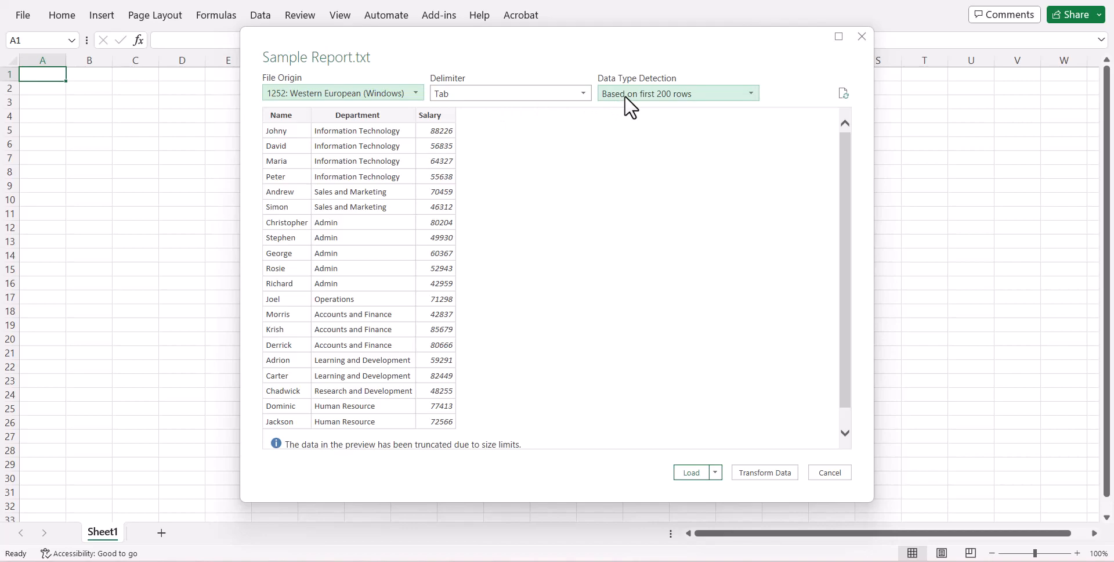
Look through the Sample Report.txt preview and open its data in the Power Query Editor for transformation.
scroll(487, 237, down, 1)
scroll(487, 237, up, 1)
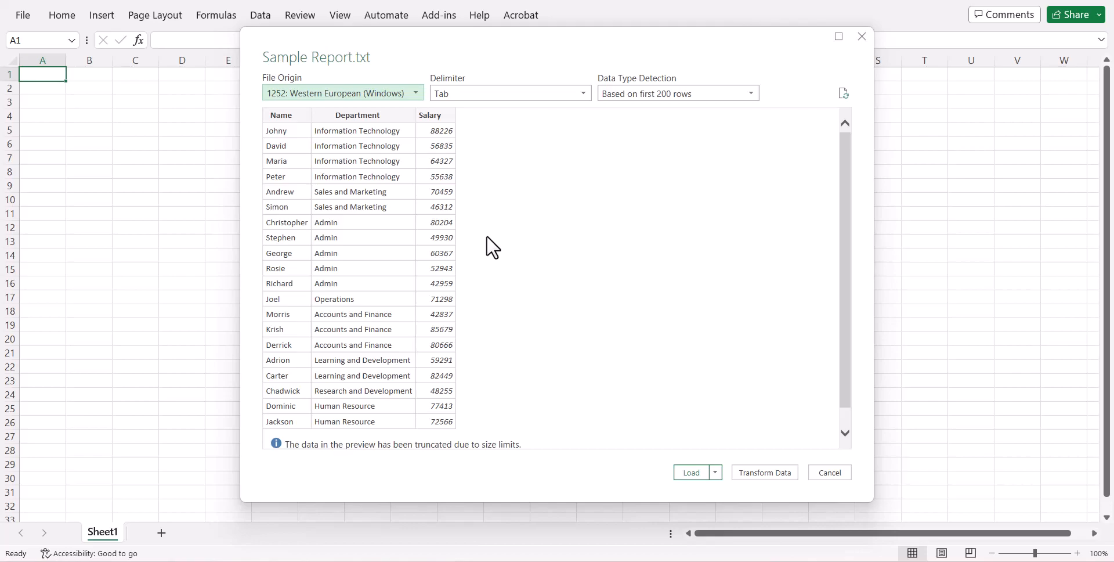
scroll(488, 238, down, 1)
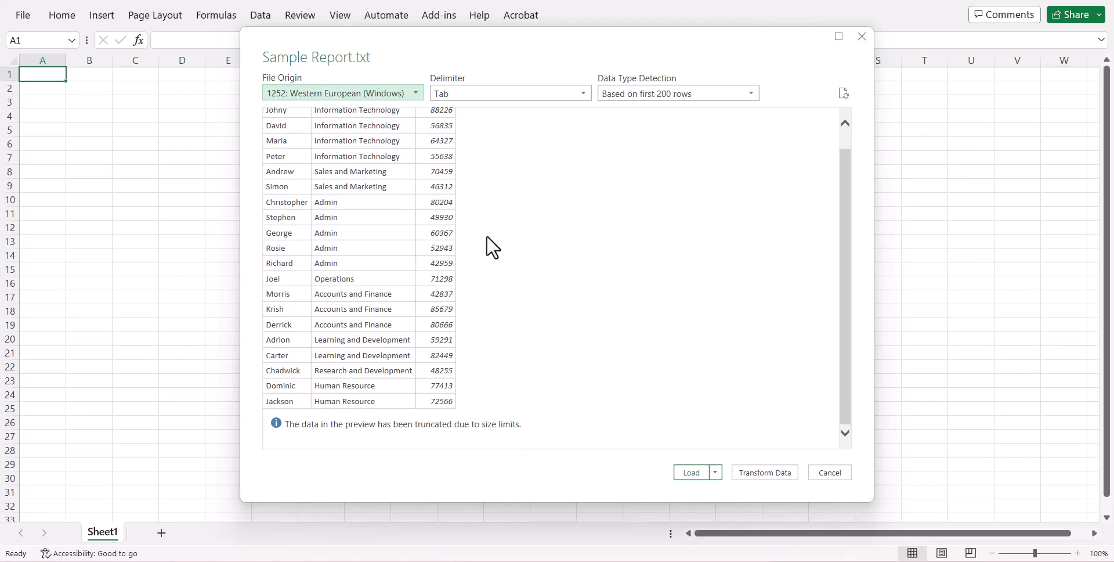
click(757, 477)
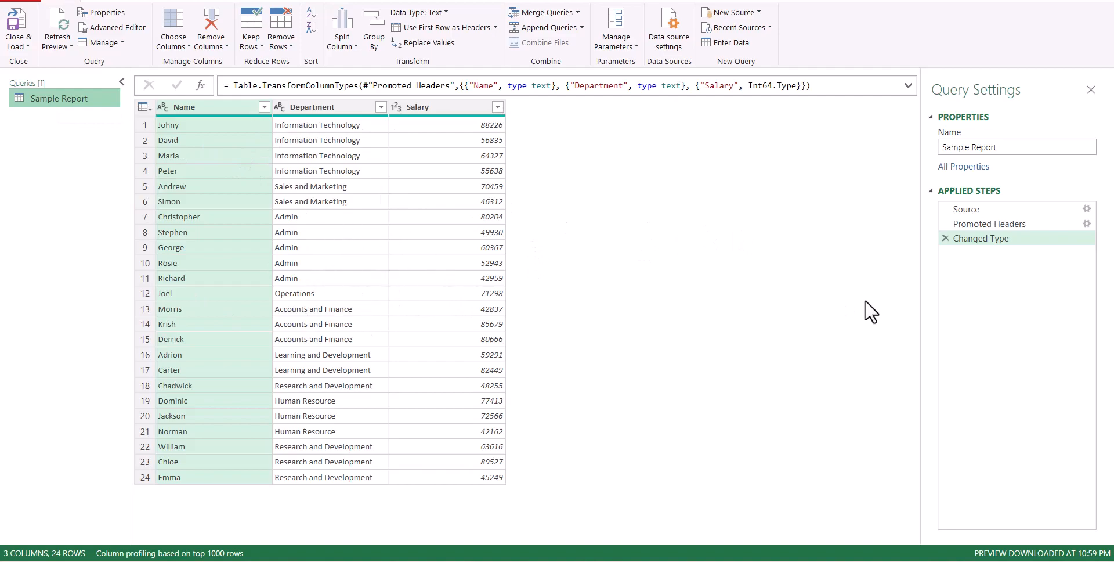
Compare the Source, Promoted Headers and Changed Type steps of the Sample Report query and their formulas.
click(965, 211)
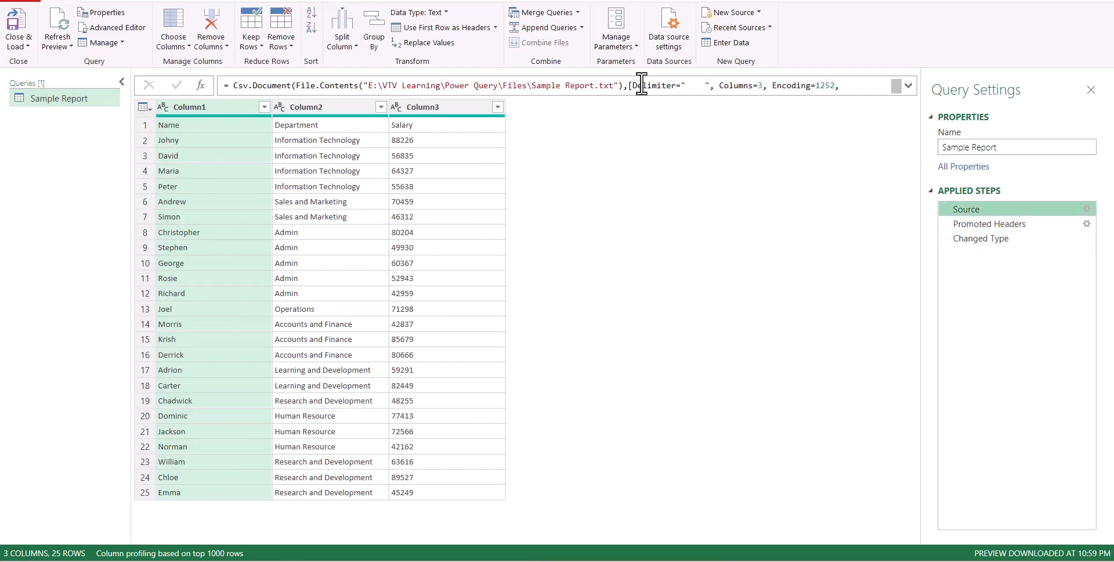
click(988, 220)
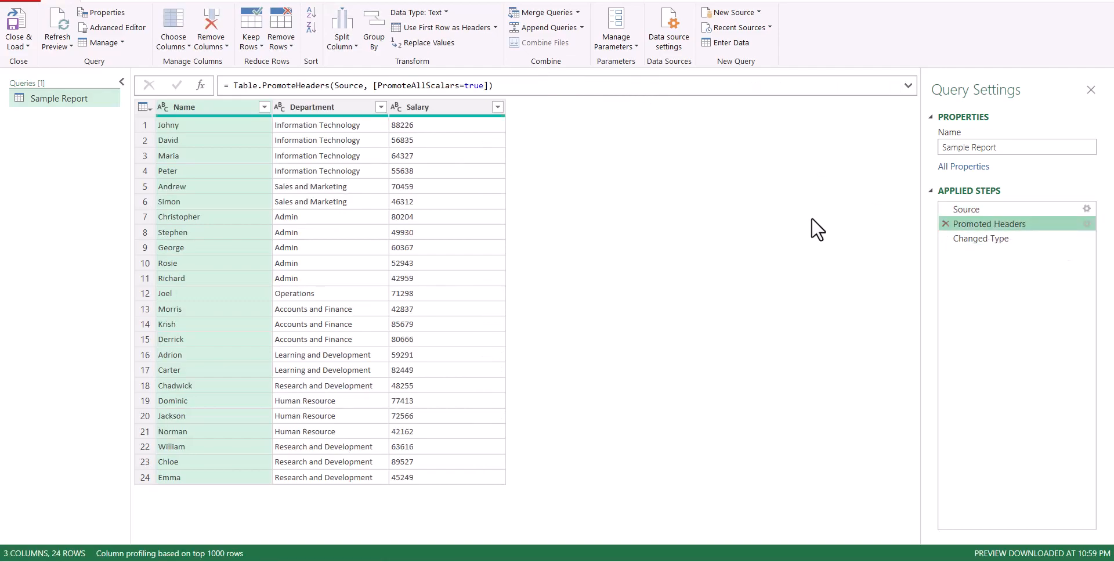
click(984, 208)
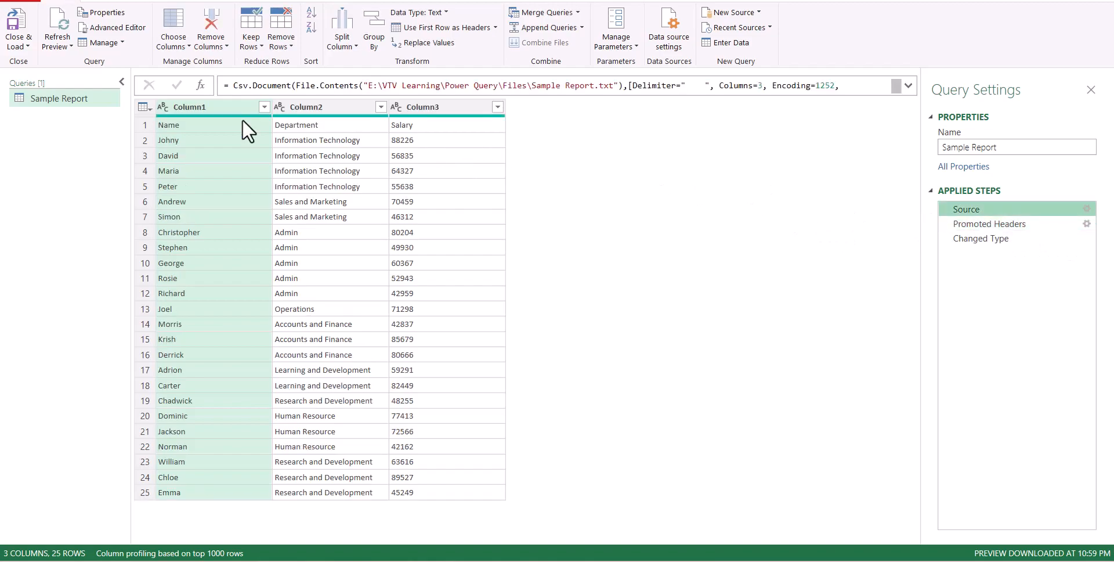
click(991, 226)
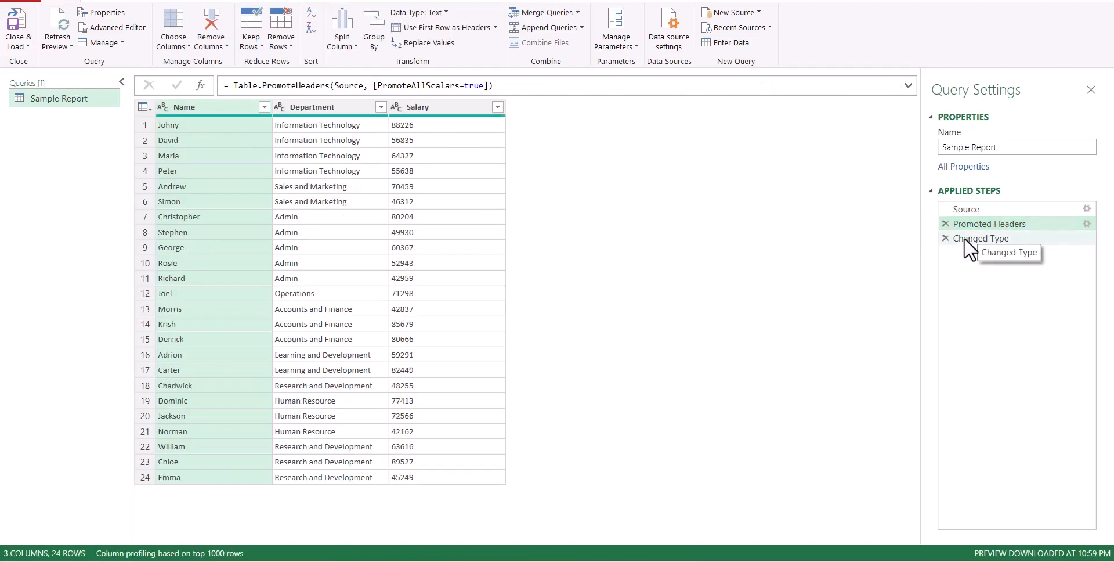
click(965, 238)
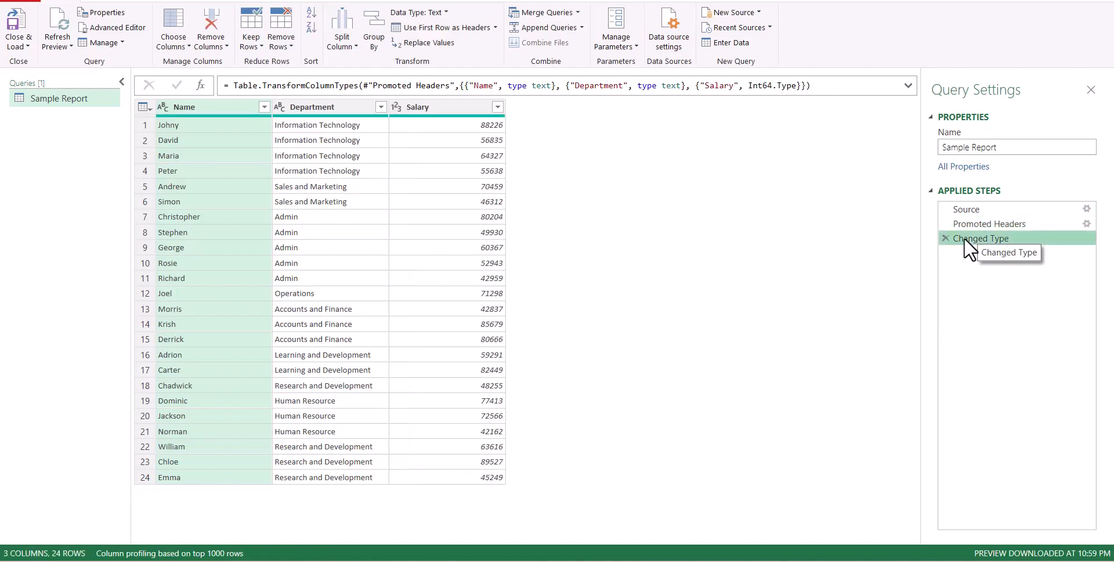